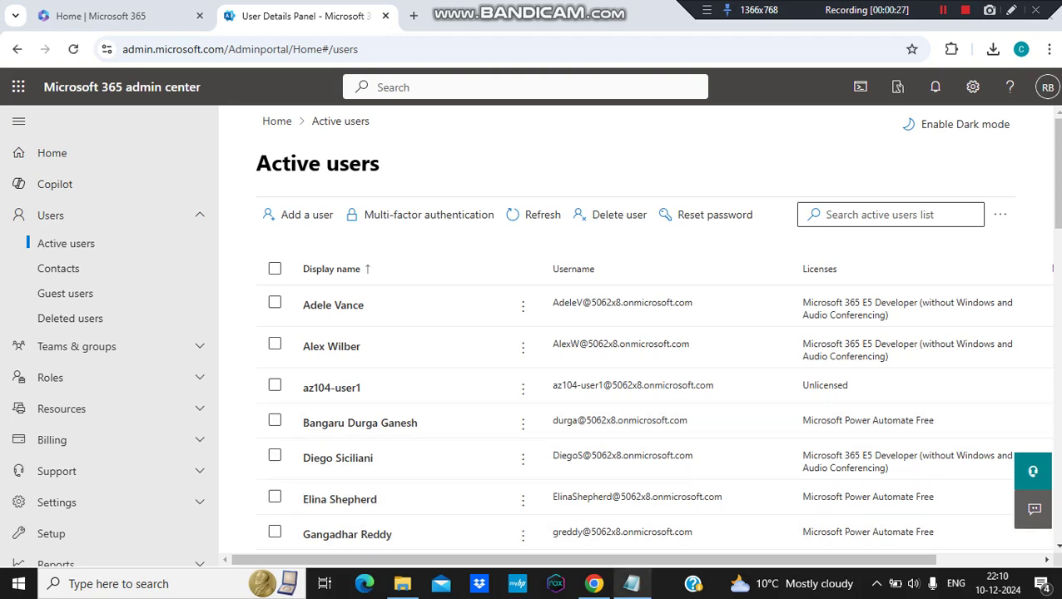
Step: Bring up the address notes and select the user's primary address
click(632, 583)
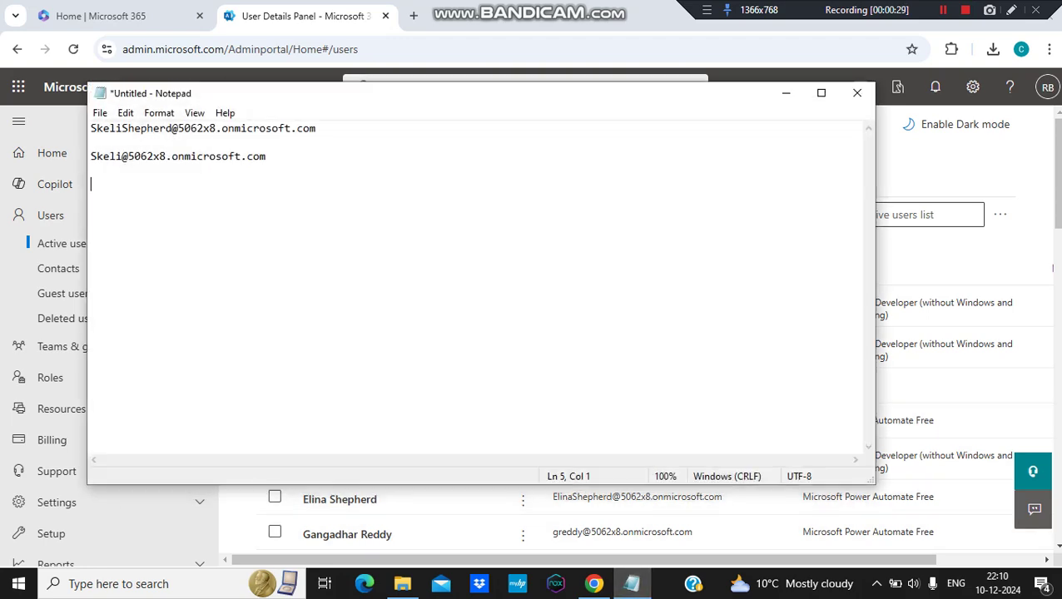
drag(316, 128, 90, 128)
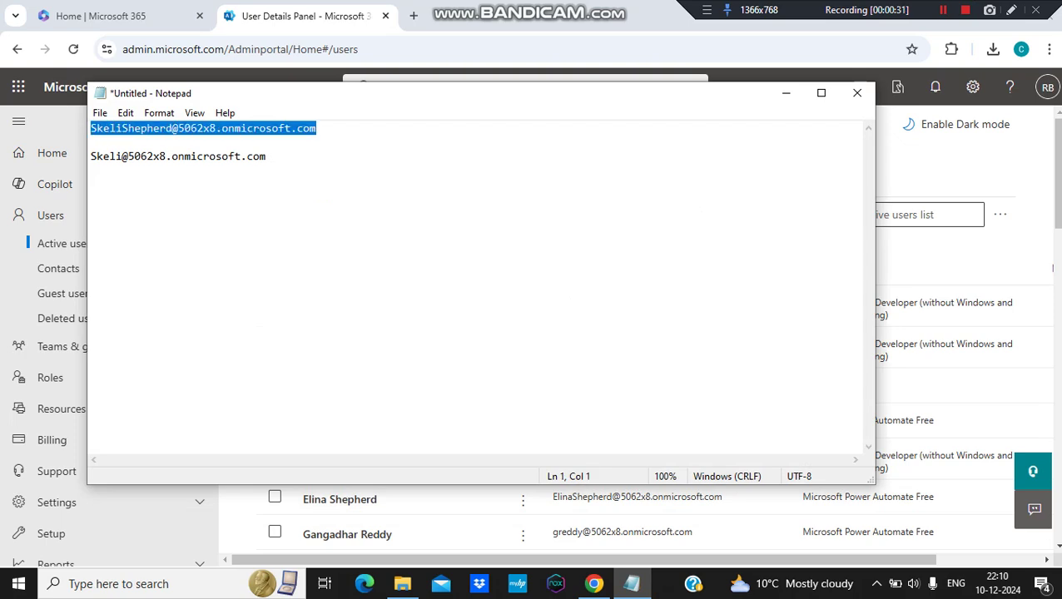
click(310, 129)
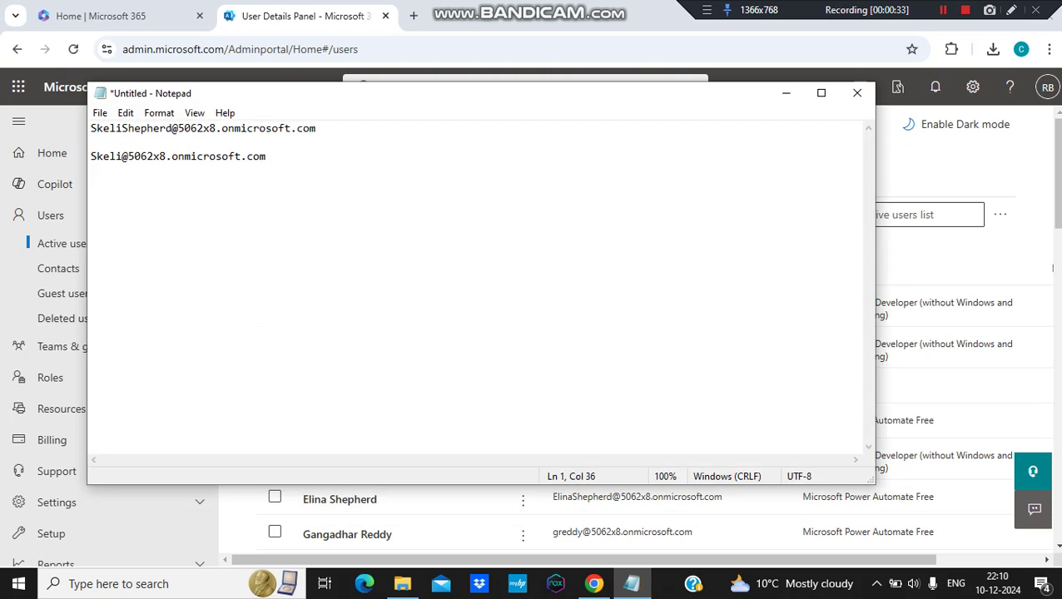
click(316, 128)
drag(317, 128, 91, 128)
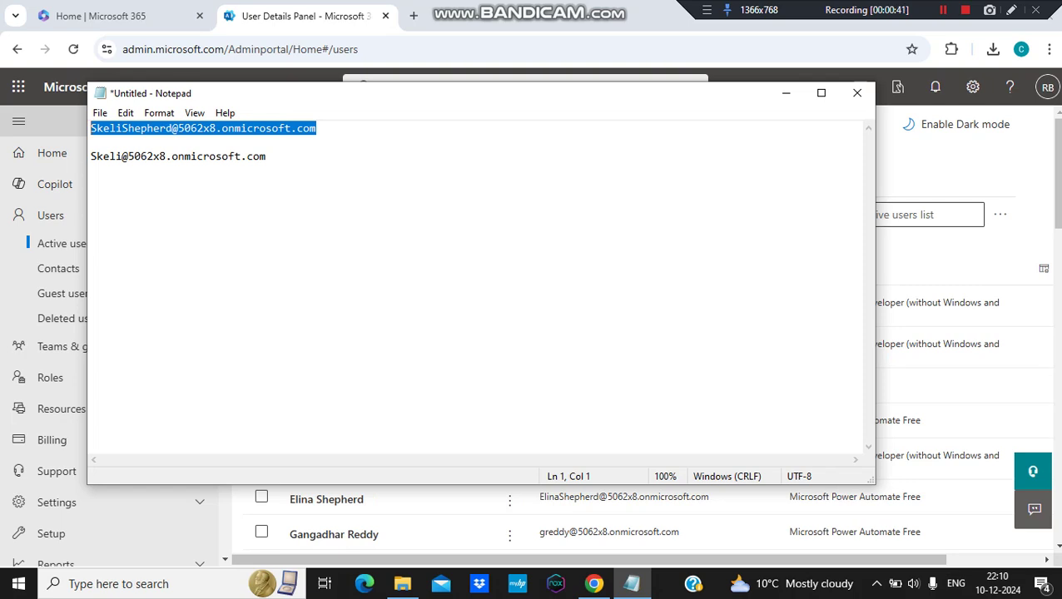
click(92, 183)
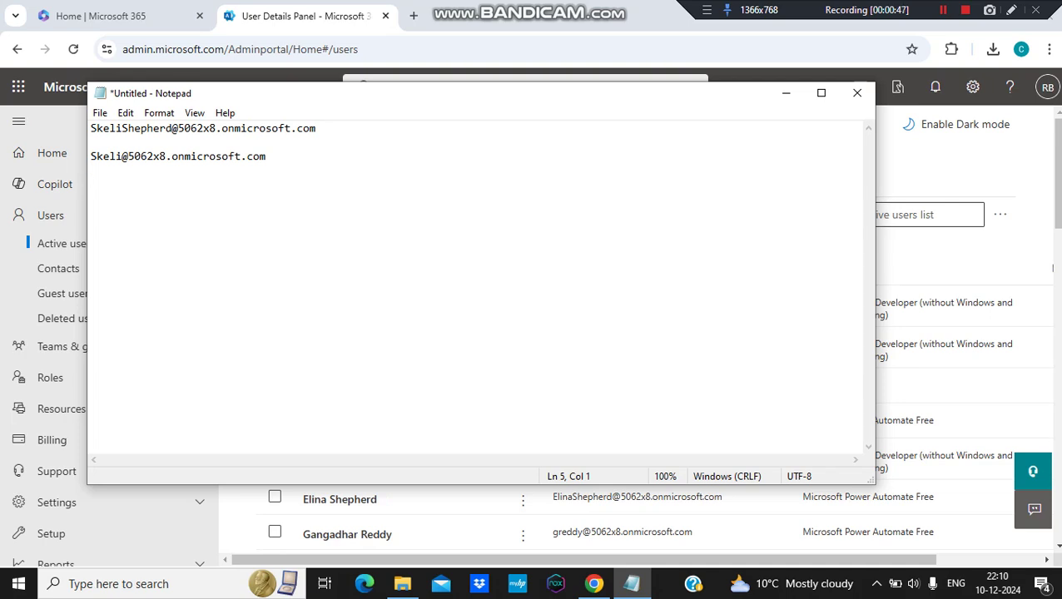
Step: Select the planned alias address and its domain part in the notes
key(Up)
key(End)
key(shift+Home)
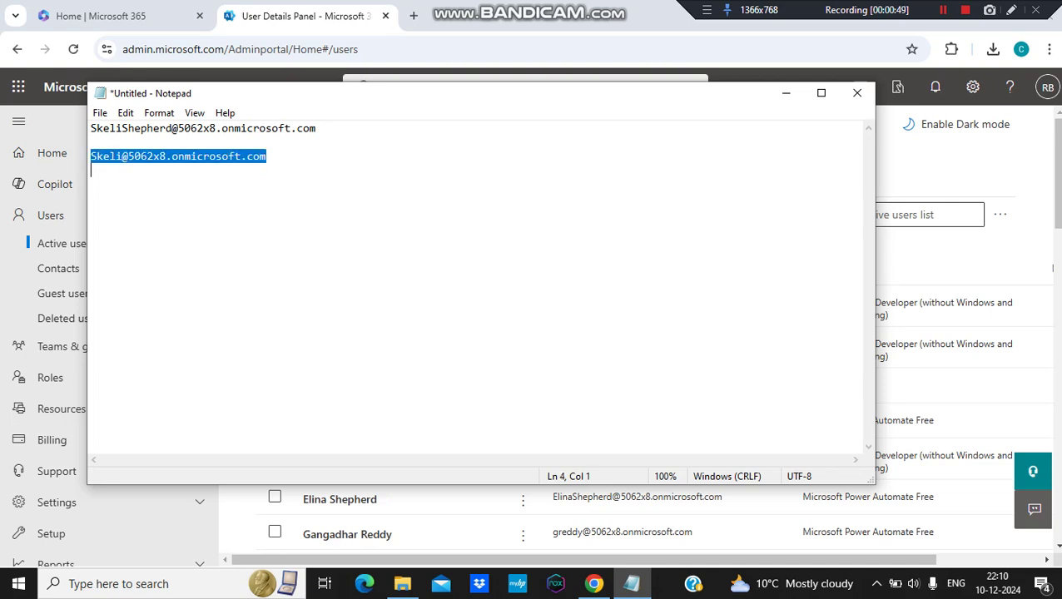
key(Left)
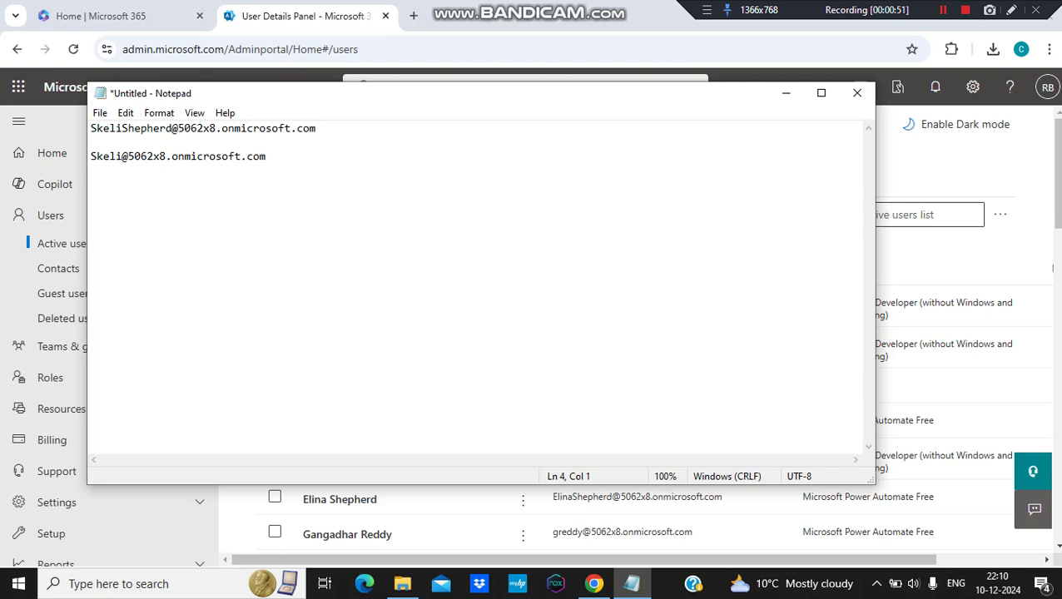
key(Up)
key(shift+Right)
key(shift+Right)
key(shift+Right)
key(shift+Right)
key(shift+Right)
key(shift+Right)
key(shift+Down)
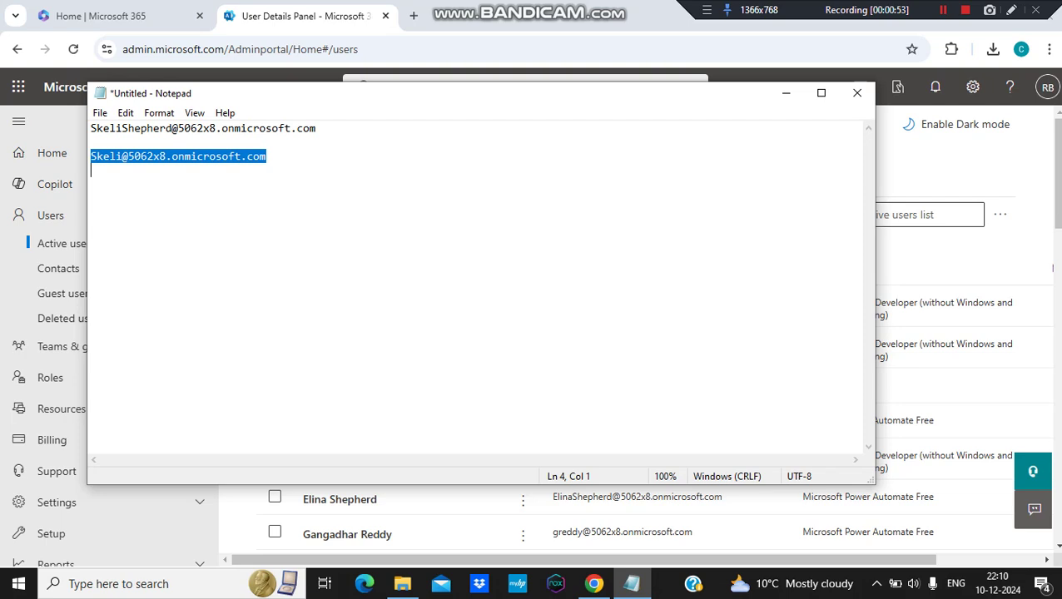
key(shift+Left)
key(shift+Left)
key(shift+Left)
key(shift+Left)
key(shift+Left)
key(shift+Left)
key(shift+Left)
key(shift+Left)
key(shift+Right)
key(shift+Right)
key(shift+Right)
key(shift+Right)
key(shift+Right)
key(shift+Right)
key(shift+Right)
key(Right)
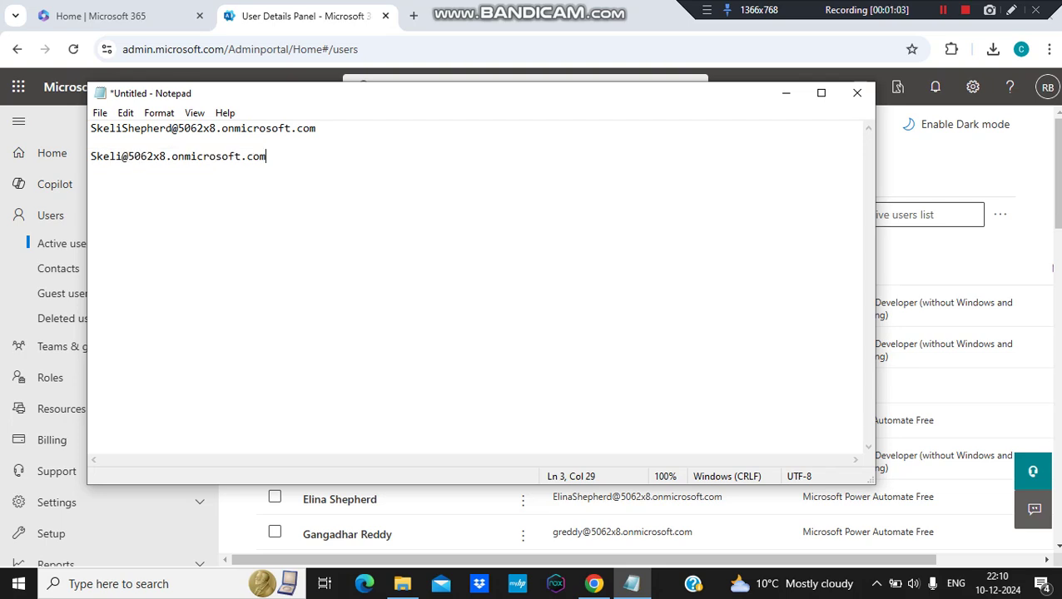
key(shift+Left)
key(shift+Left)
key(shift+Left)
key(shift+Left)
key(shift+Left)
key(shift+Left)
key(shift+Left)
key(shift+Left)
key(shift+Left)
key(shift+Left)
key(shift+Left)
key(shift+Left)
key(shift+Left)
key(shift+Left)
key(shift+Left)
key(shift+Left)
key(shift+Left)
key(shift+Left)
key(shift+Left)
key(shift+Left)
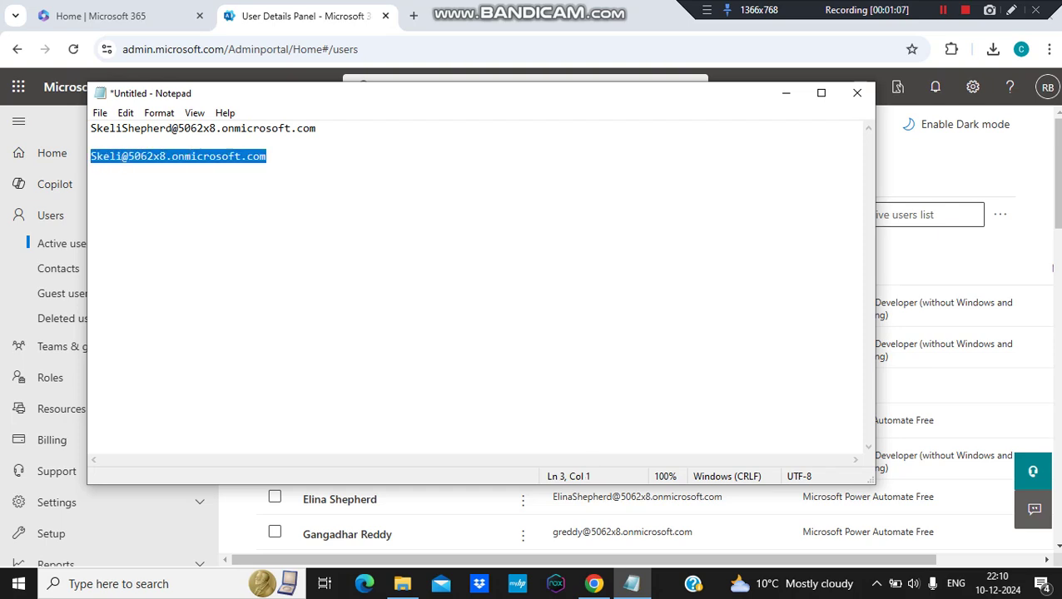
key(Up)
key(Up)
key(End)
key(shift+Left)
key(shift+Left)
key(shift+Left)
key(shift+Left)
key(shift+Left)
key(shift+Left)
key(shift+Left)
key(shift+Left)
key(shift+Left)
key(shift+Left)
key(shift+Left)
key(shift+Left)
key(shift+Left)
key(shift+Left)
key(shift+Left)
key(shift+Left)
key(shift+Left)
key(shift+Left)
key(shift+Left)
key(shift+Left)
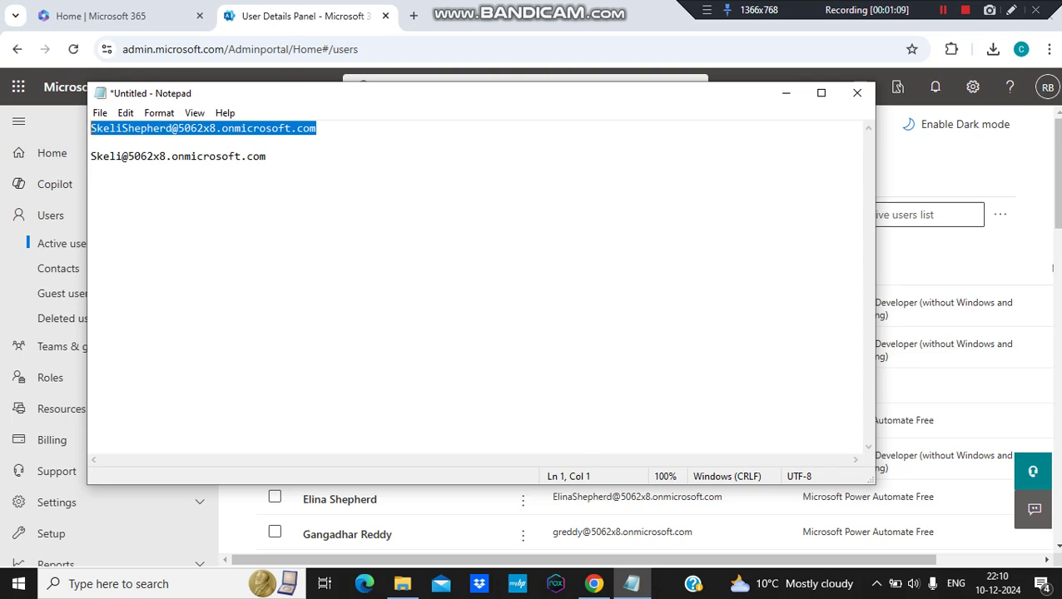
key(Down)
key(Down)
key(End)
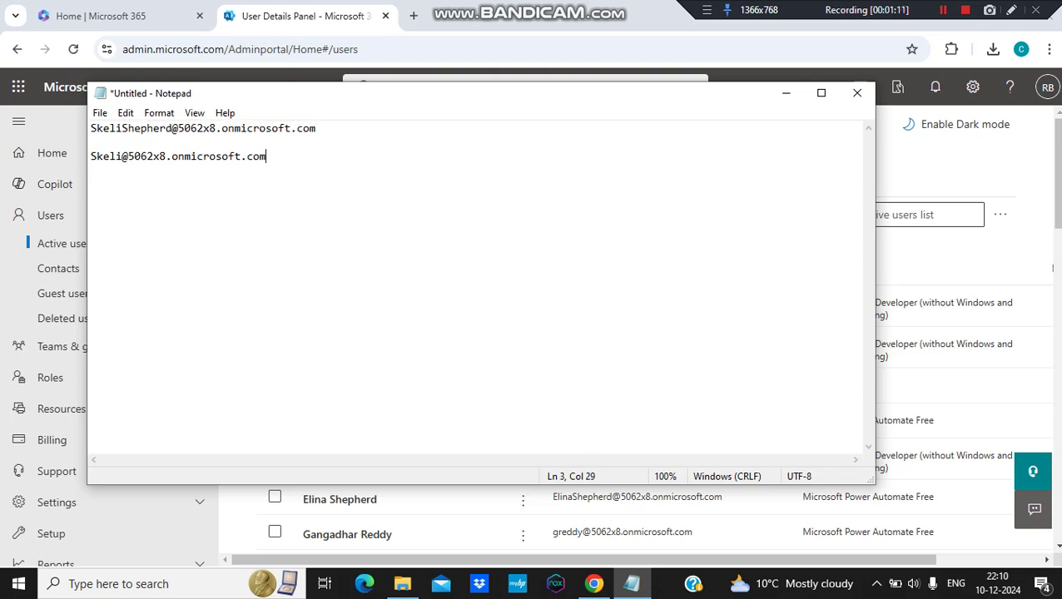
key(shift+Left)
key(shift+Left)
key(shift+Left)
key(shift+Left)
key(shift+Left)
key(shift+Left)
key(shift+Left)
key(shift+Left)
key(shift+Left)
key(shift+Left)
key(shift+Left)
key(shift+Left)
key(shift+Left)
key(shift+Left)
key(shift+Left)
key(shift+Left)
key(shift+Left)
key(shift+Left)
key(shift+Left)
key(shift+Left)
key(shift+Left)
key(shift+Left)
key(shift+Left)
key(shift+Left)
key(shift+Left)
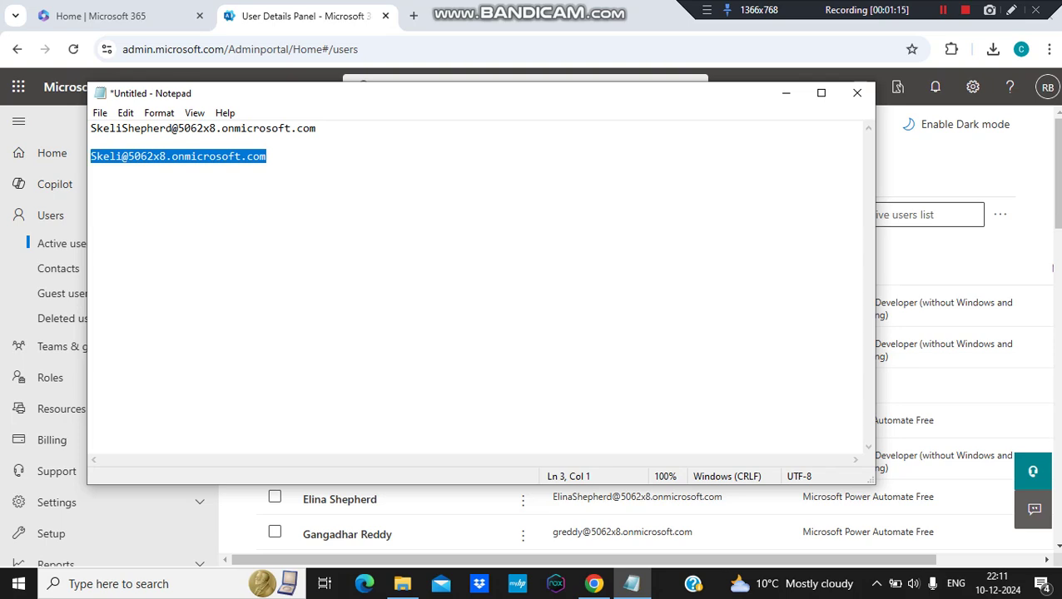
Step: Hide the notes and open the user's account details from the Active users list
click(786, 93)
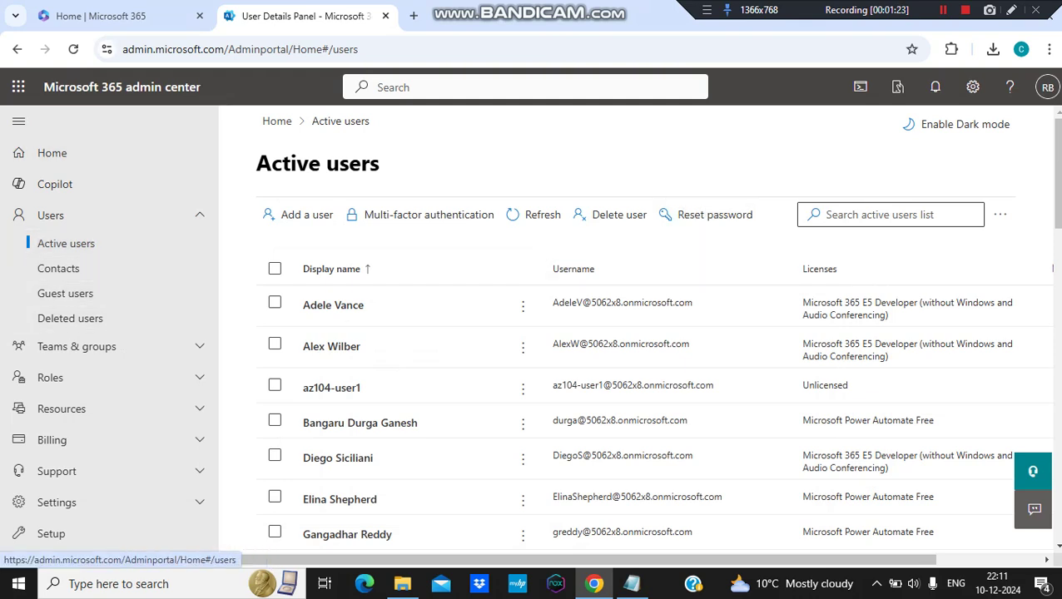
scroll(656, 328, down, 15)
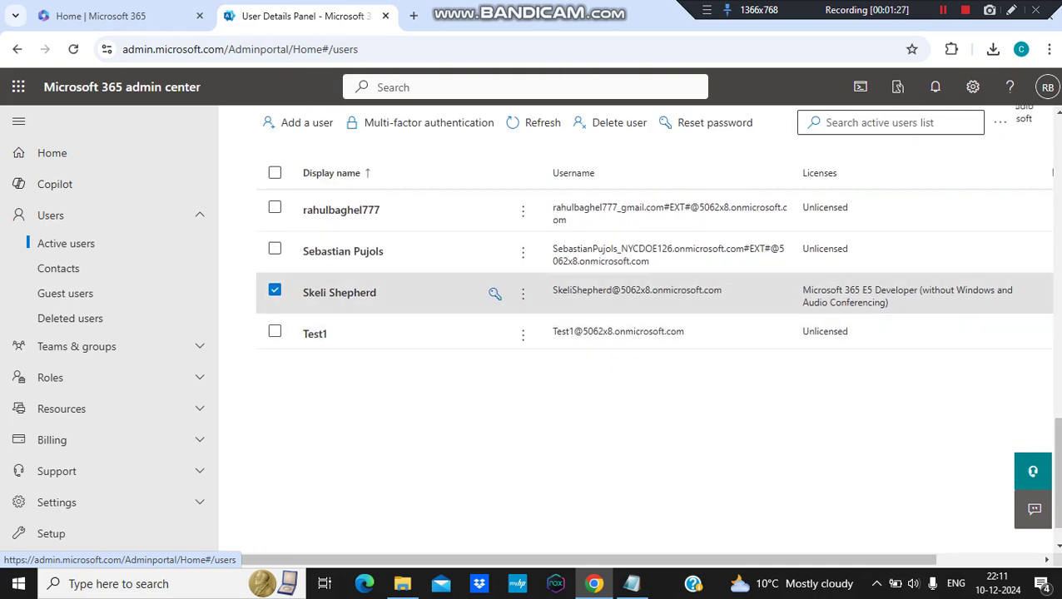
click(275, 290)
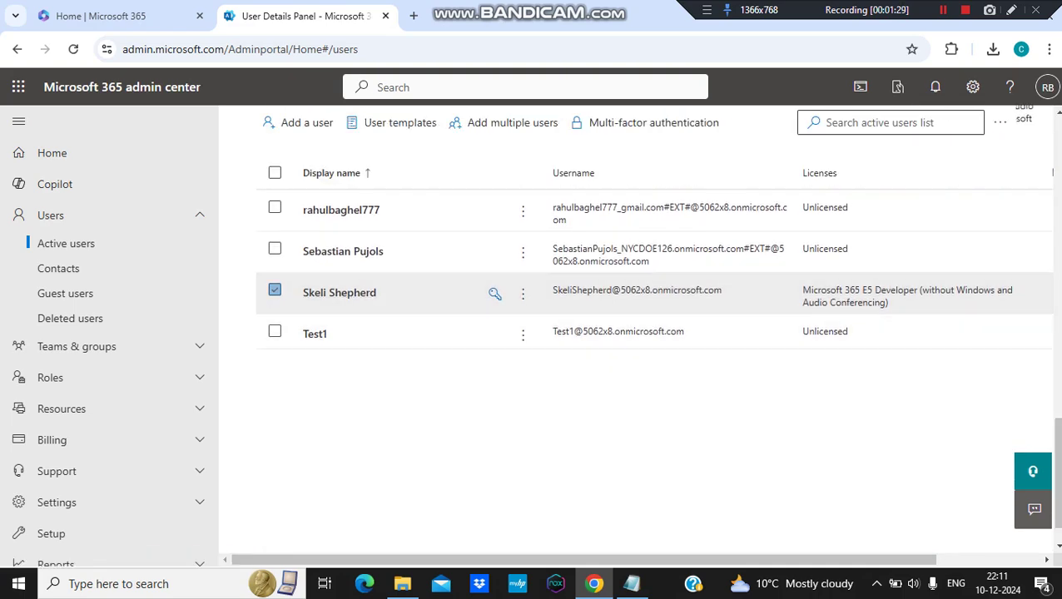
click(339, 293)
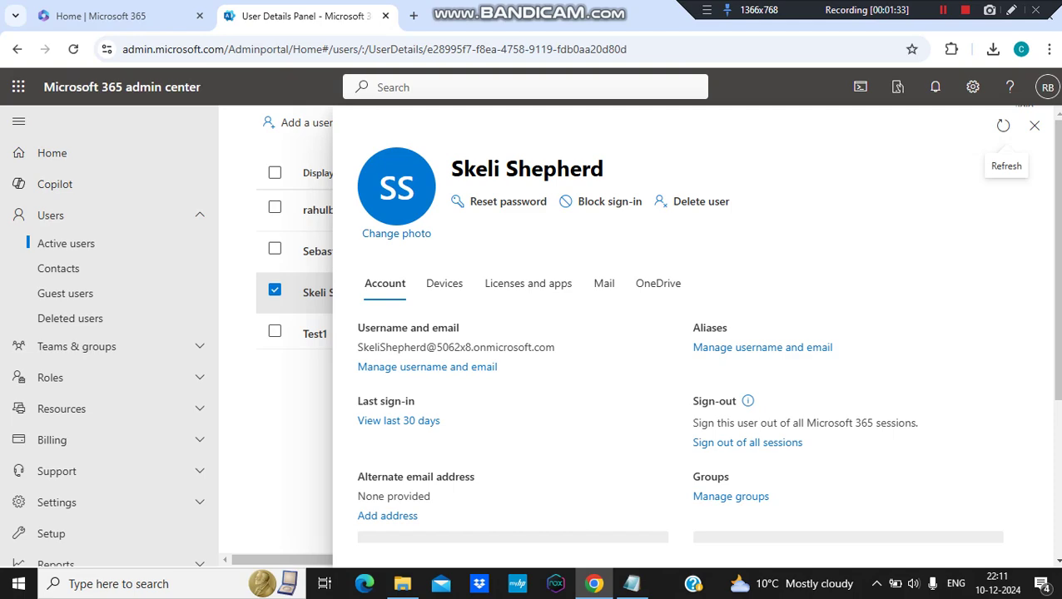
double_click(709, 328)
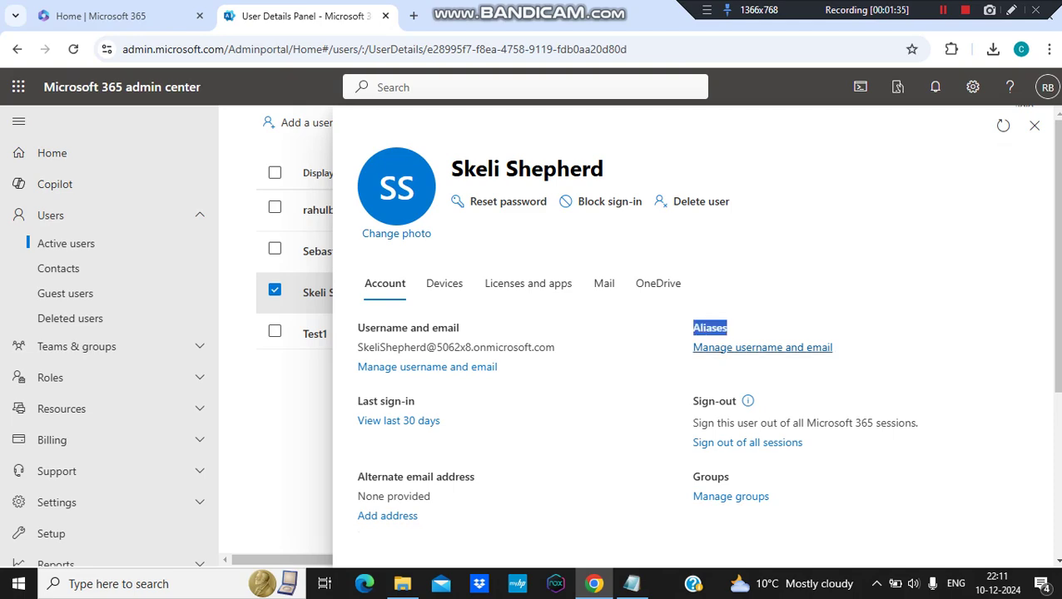
Step: In Manage username and email, add the user's first name as a new alias
click(762, 347)
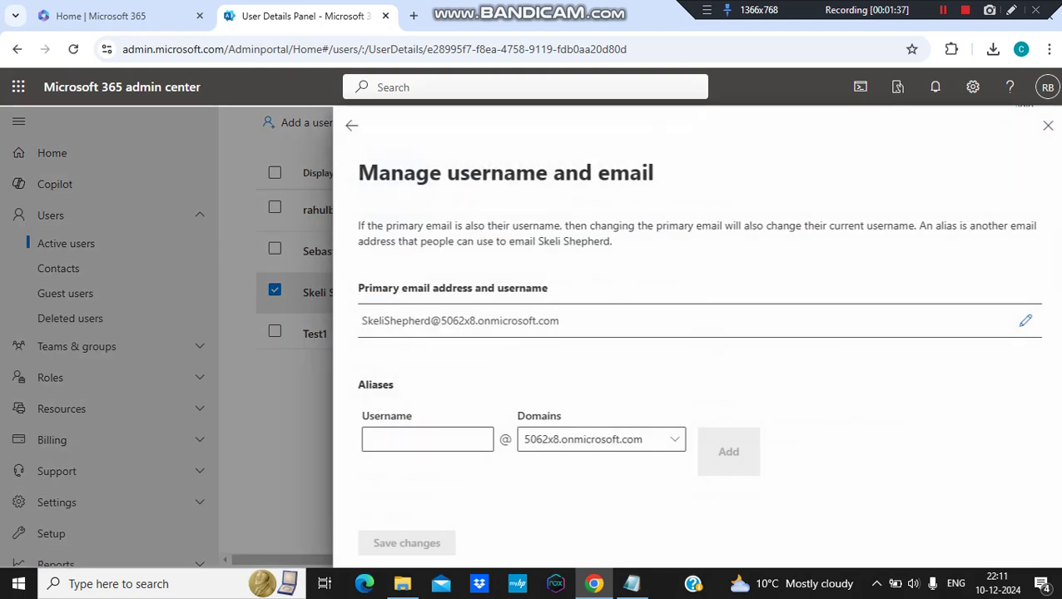
click(400, 439)
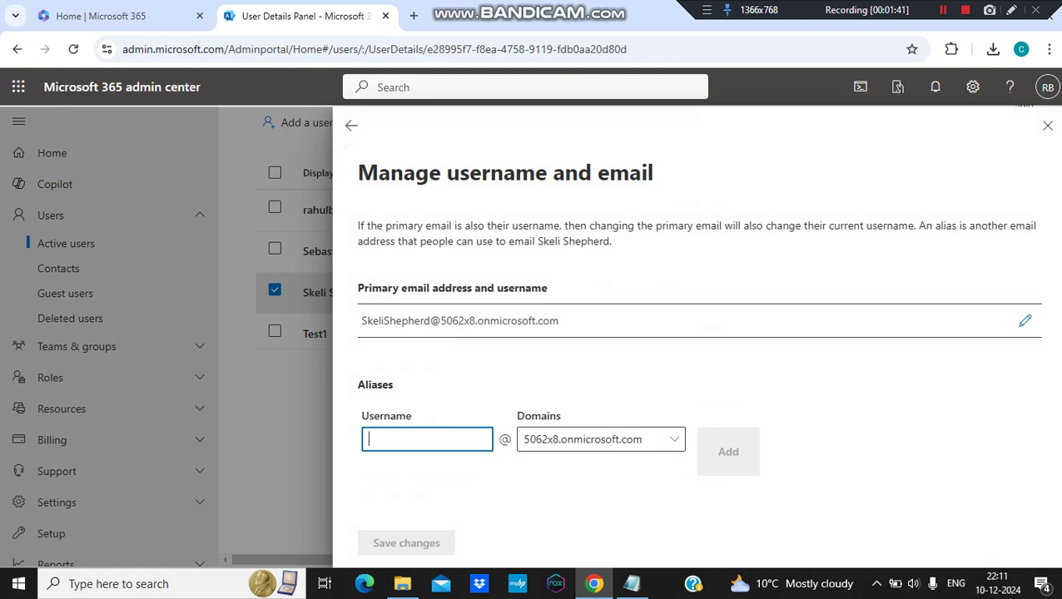
text(Skeli)
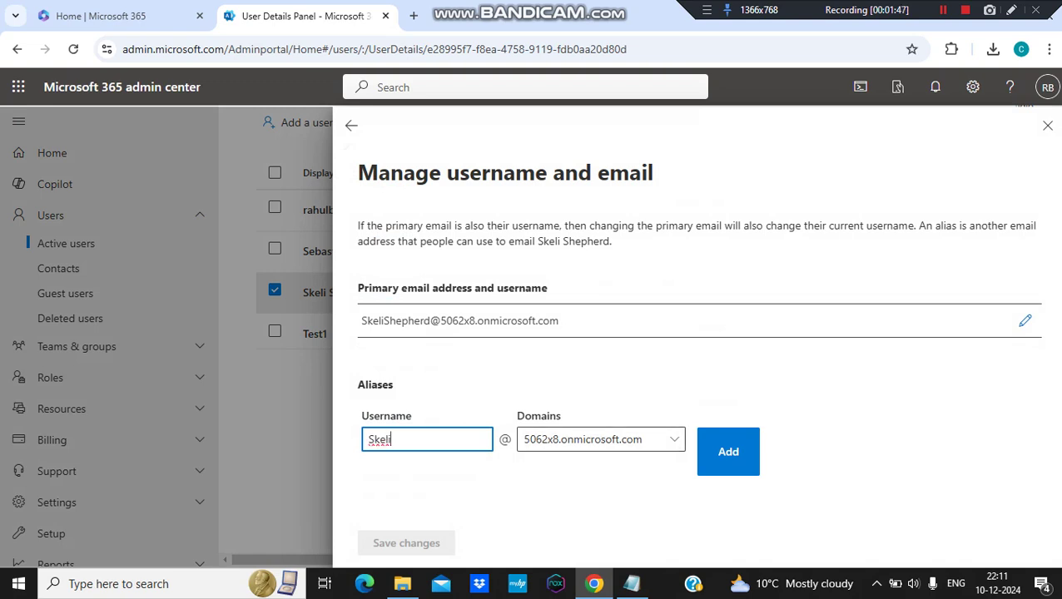
key(Return)
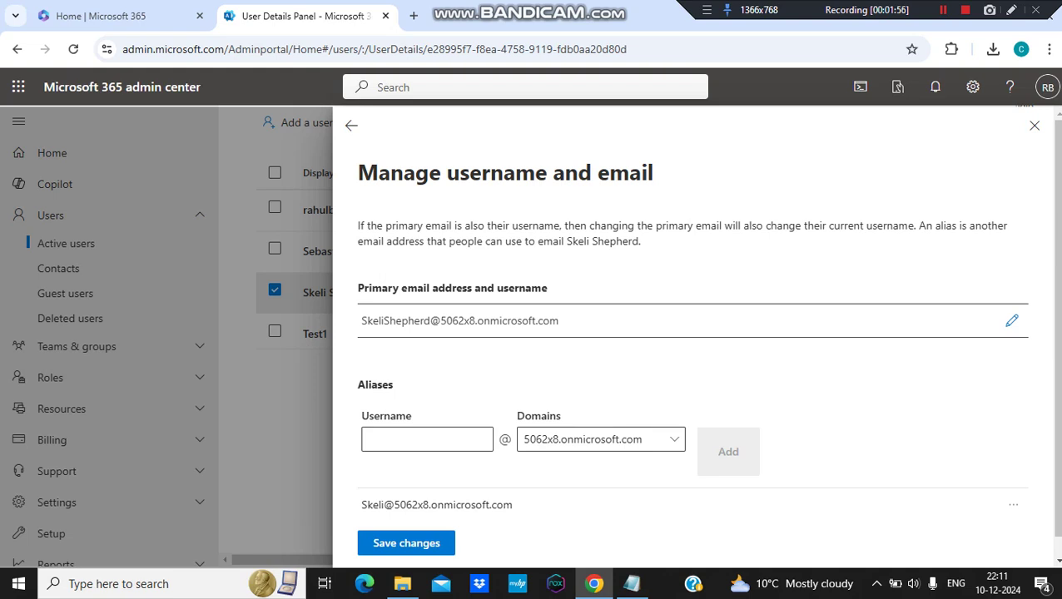
Step: Compare the new alias with the primary address, then save the changes
drag(361, 504, 512, 504)
click(512, 505)
drag(513, 504, 360, 504)
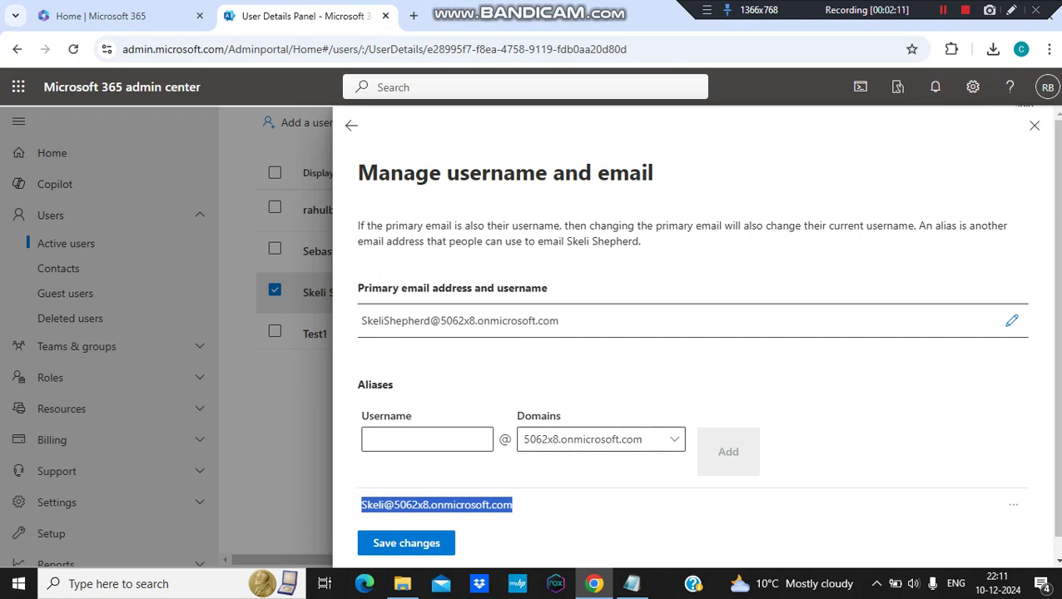
drag(558, 321, 360, 321)
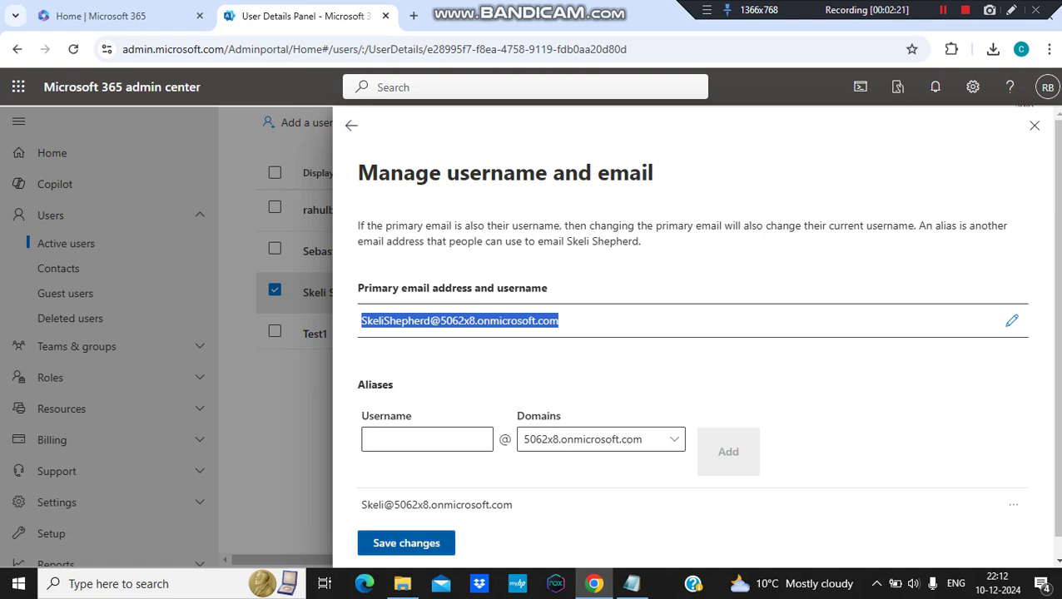
click(406, 542)
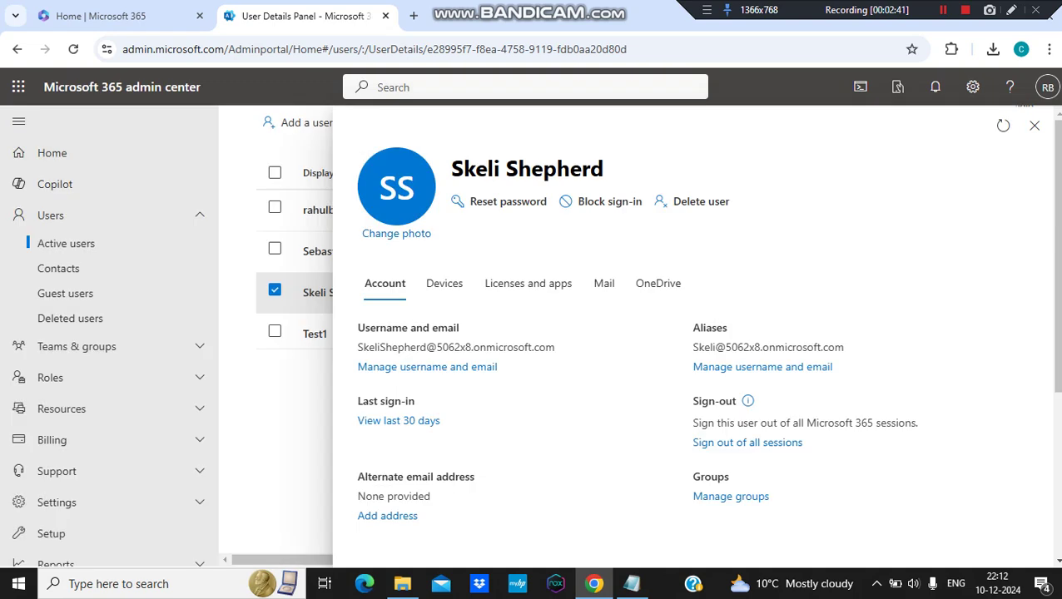
Step: Close the pane and highlight the updated Aliases entry in the account details
click(352, 125)
drag(692, 328, 727, 328)
drag(832, 368, 692, 328)
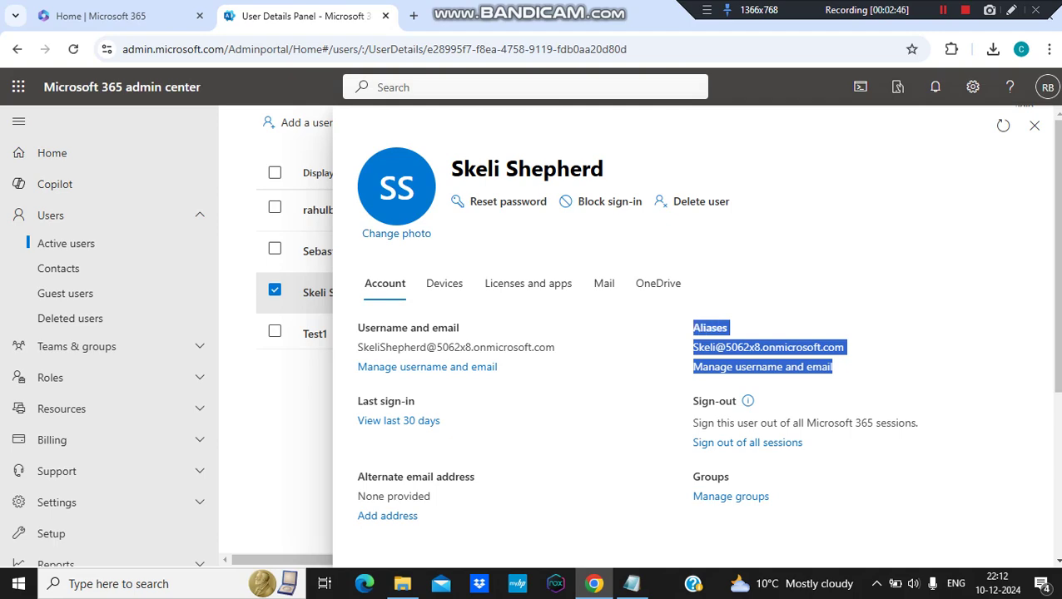
Step: Review the user's Licenses and apps list, then close the details to return to Active users
click(527, 283)
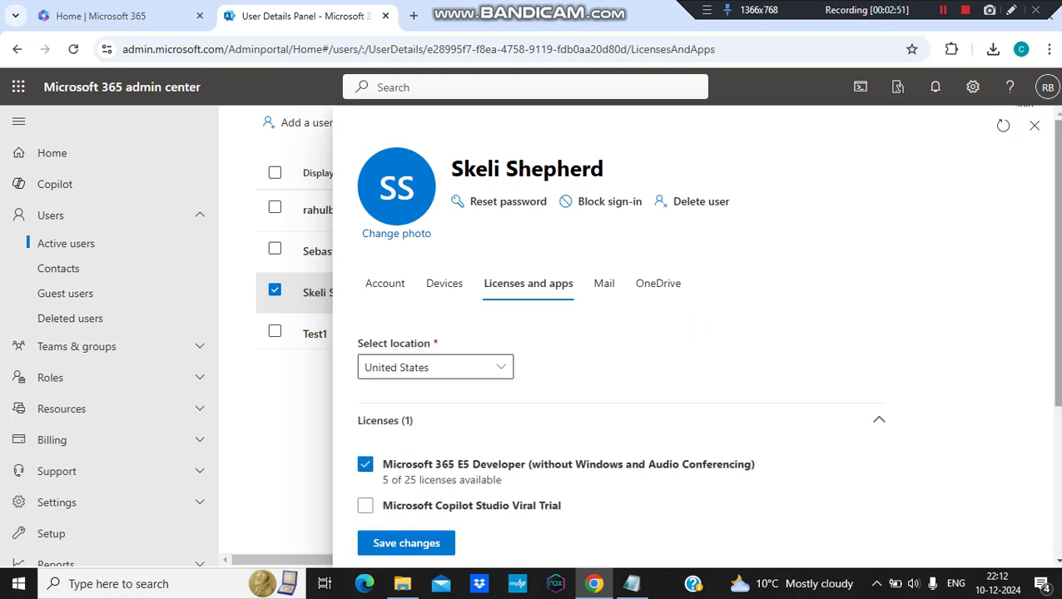
scroll(690, 375, down, 3)
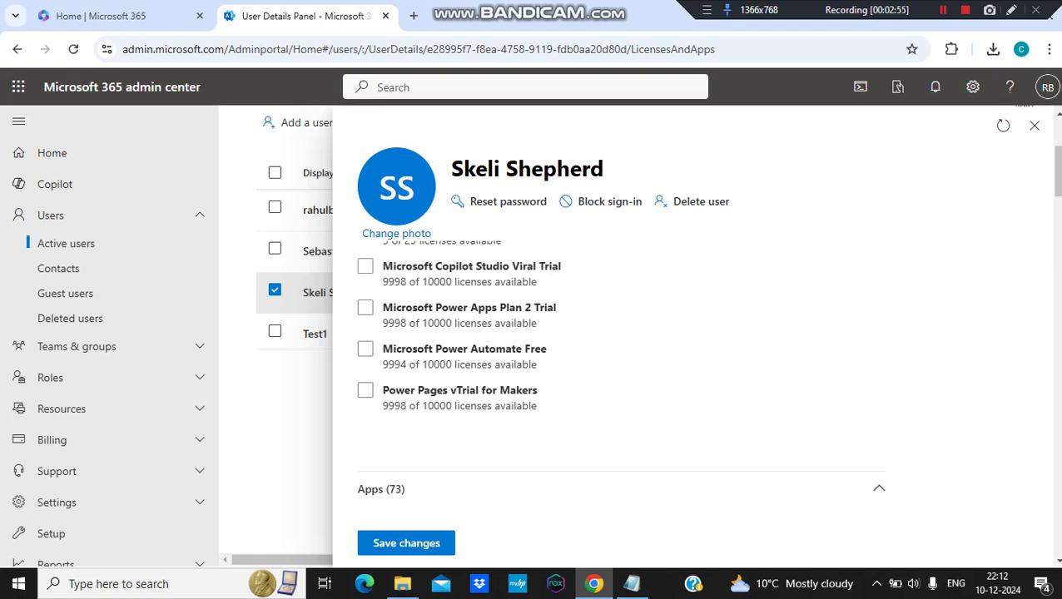
scroll(691, 375, down, 4)
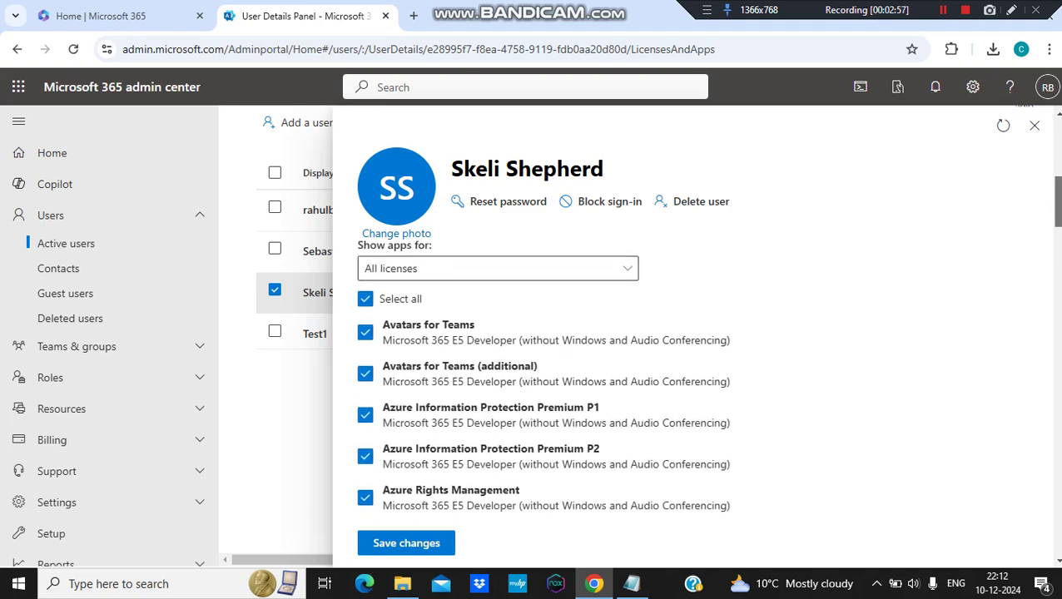
scroll(708, 375, down, 5)
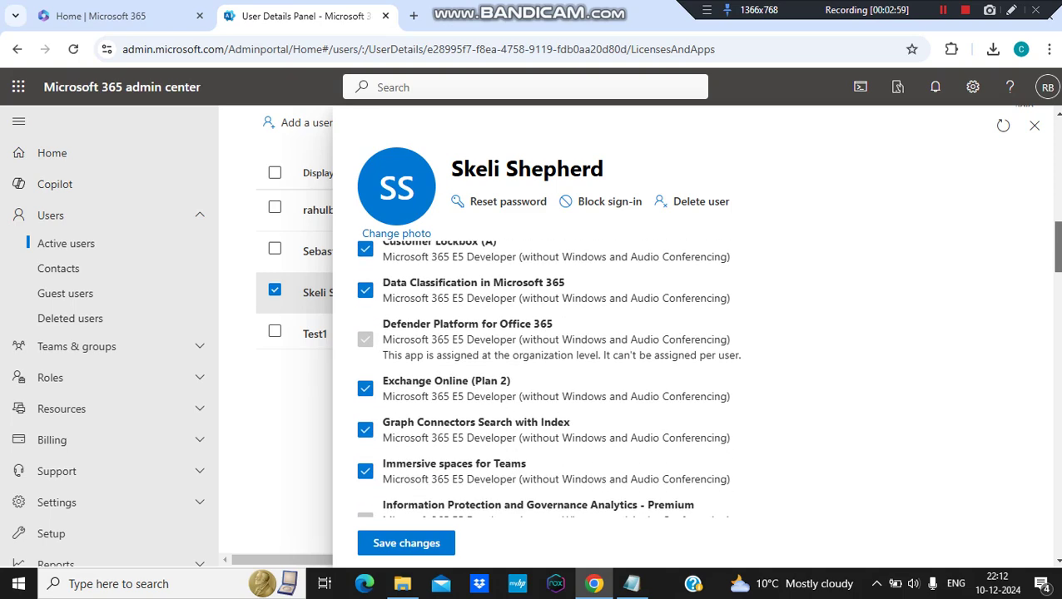
scroll(548, 377, down, 1)
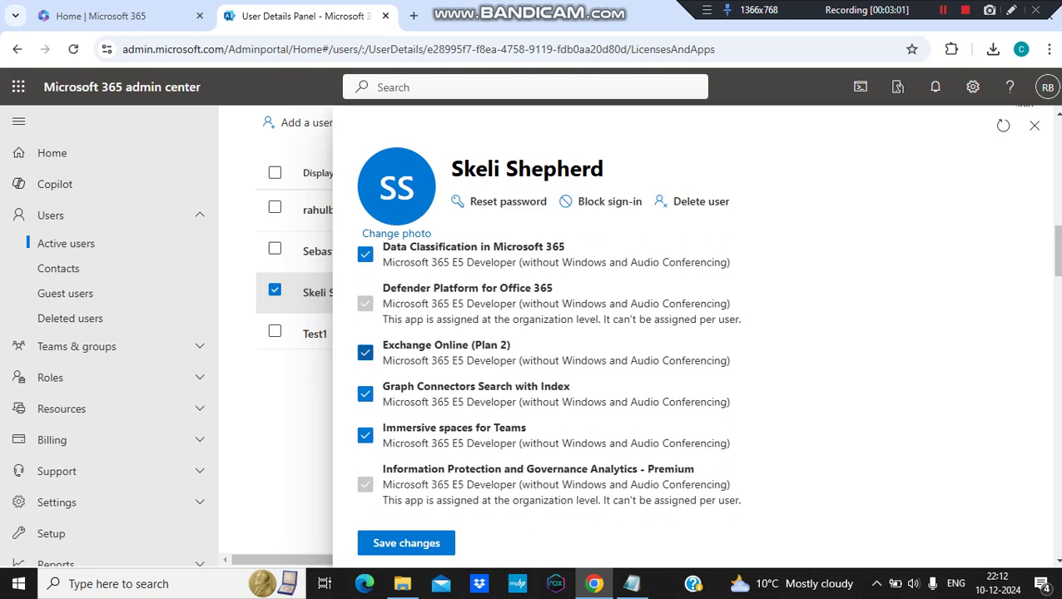
click(1034, 124)
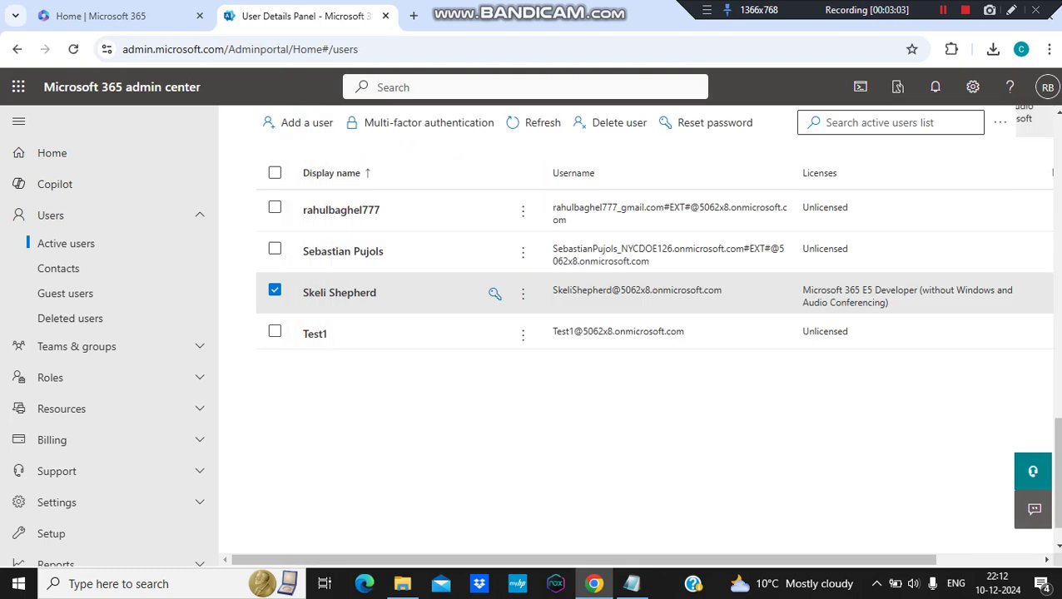
drag(1057, 472, 1057, 170)
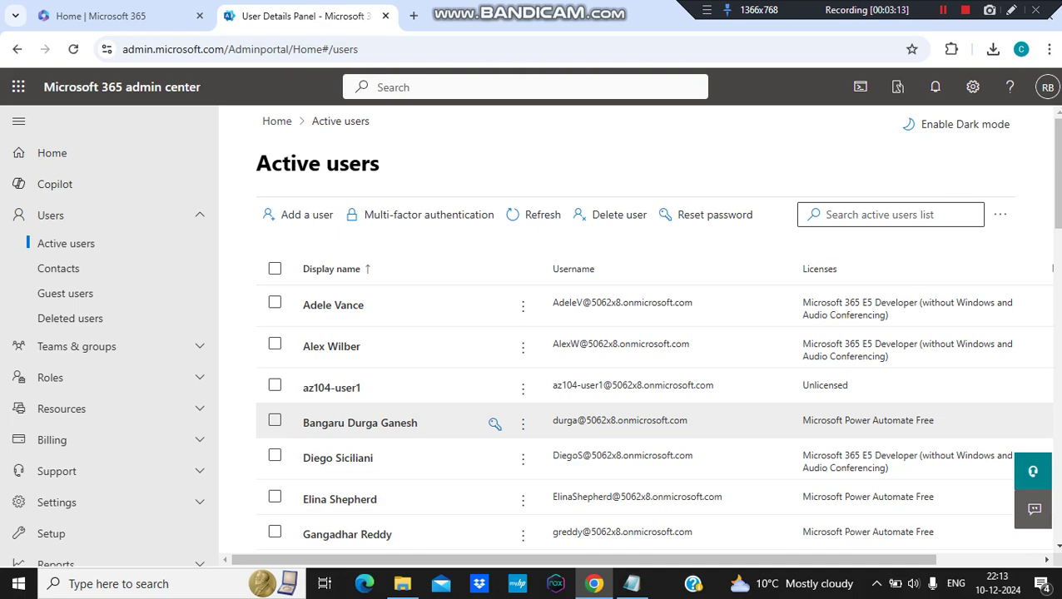
Step: Open a different user's details and look over their username and sign-in address
click(359, 423)
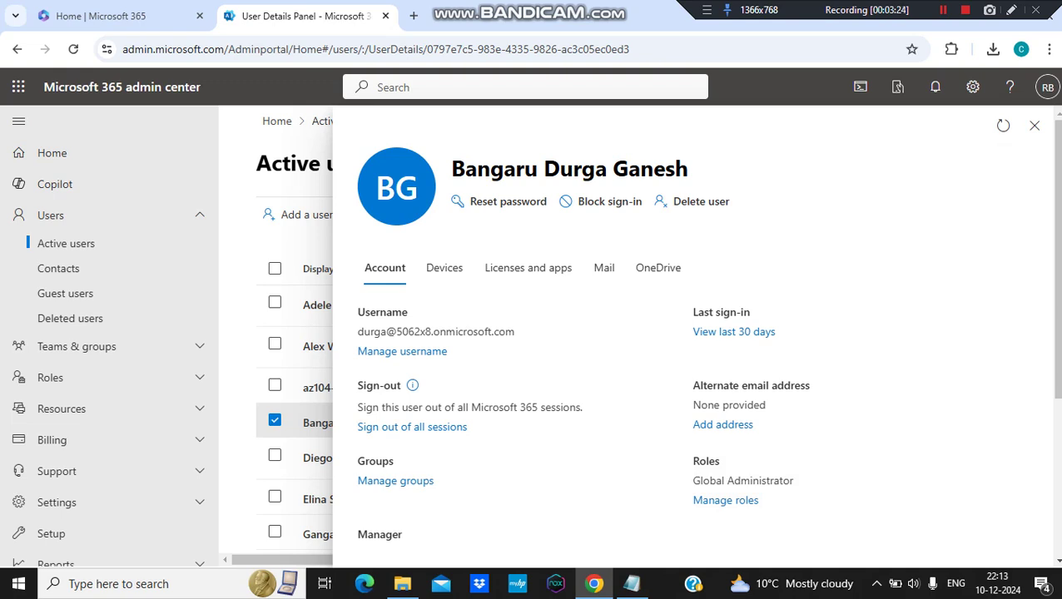
drag(799, 337, 358, 332)
click(358, 331)
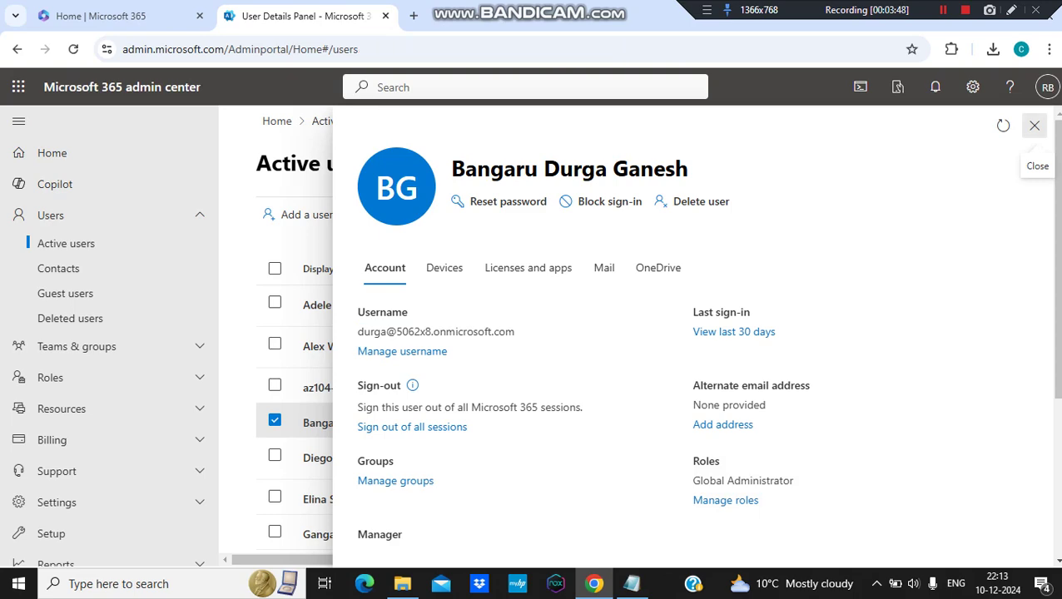
Step: Close the details, scroll the Active users list, and bring up the Microsoft 365 apps list
click(1035, 126)
scroll(494, 424, down, 15)
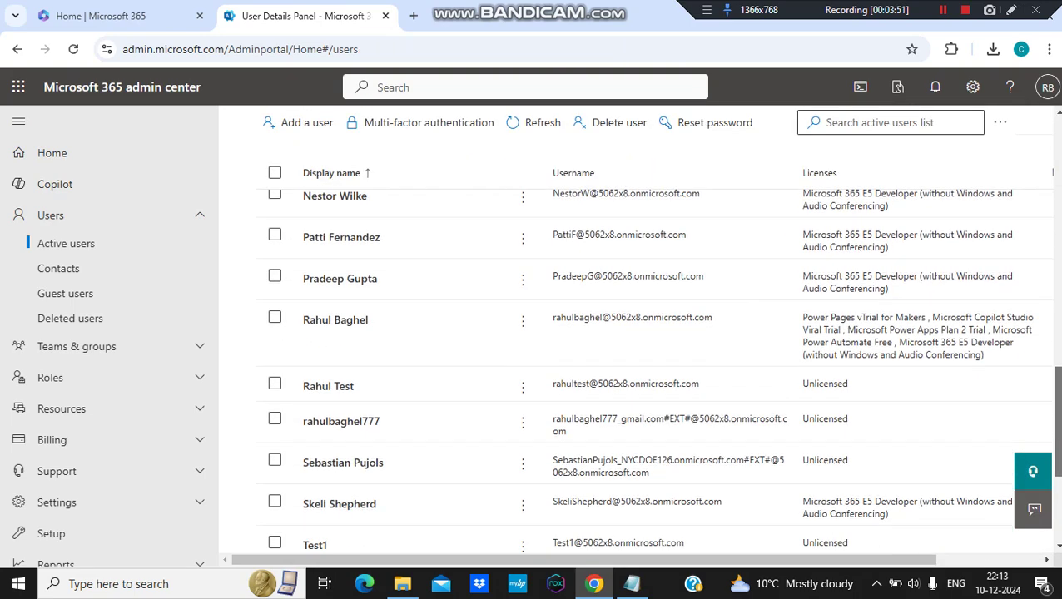
scroll(494, 423, down, 3)
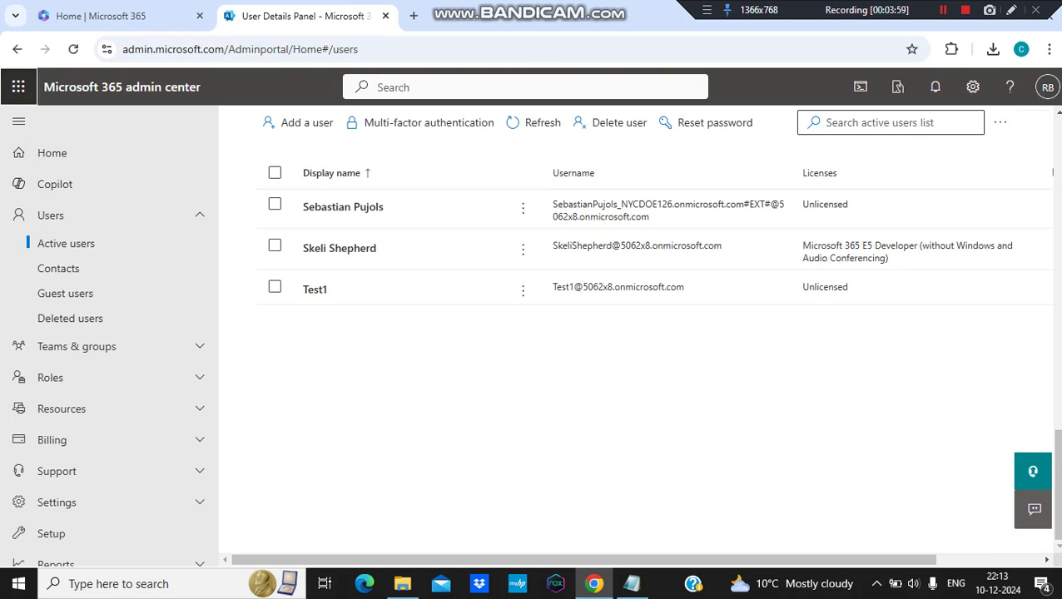
click(18, 86)
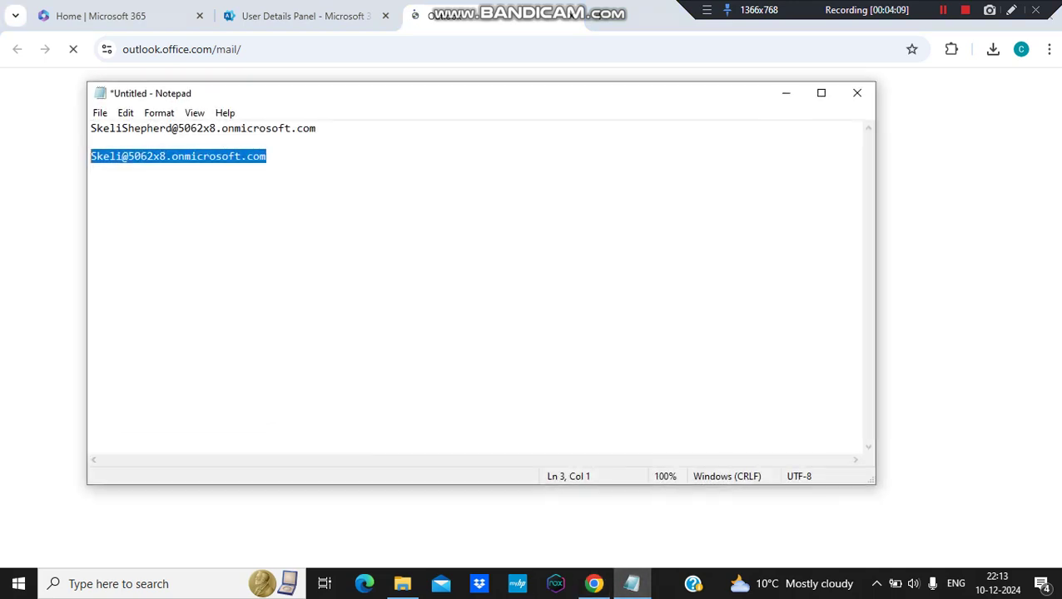
Step: Select only the alias address line in the notes and switch back to Outlook
key(Up)
key(Down)
key(End)
key(shift+Up)
key(shift+Down)
key(ctrl+c)
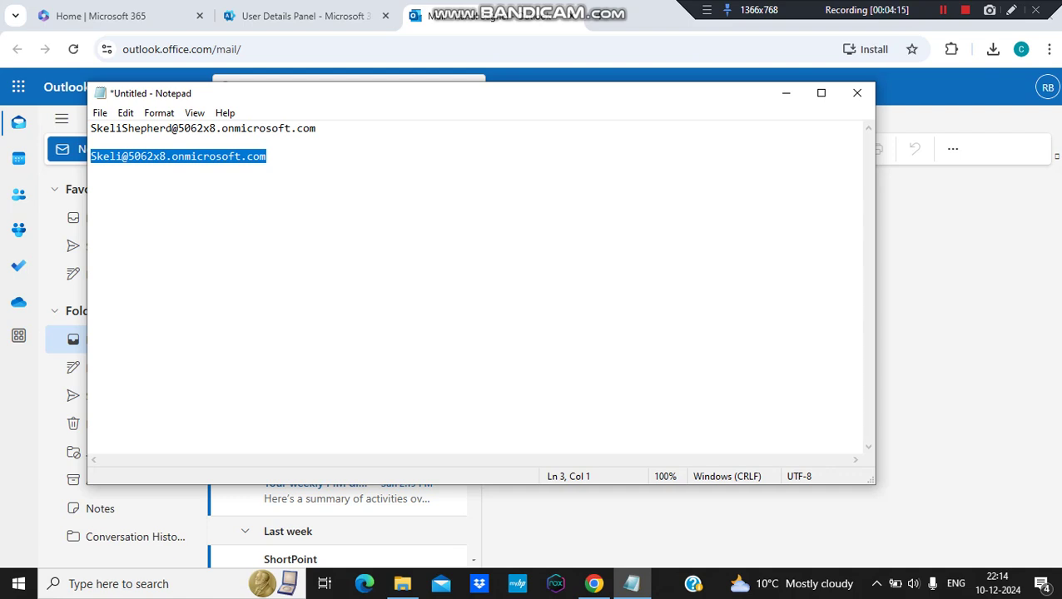
key(alt+Tab)
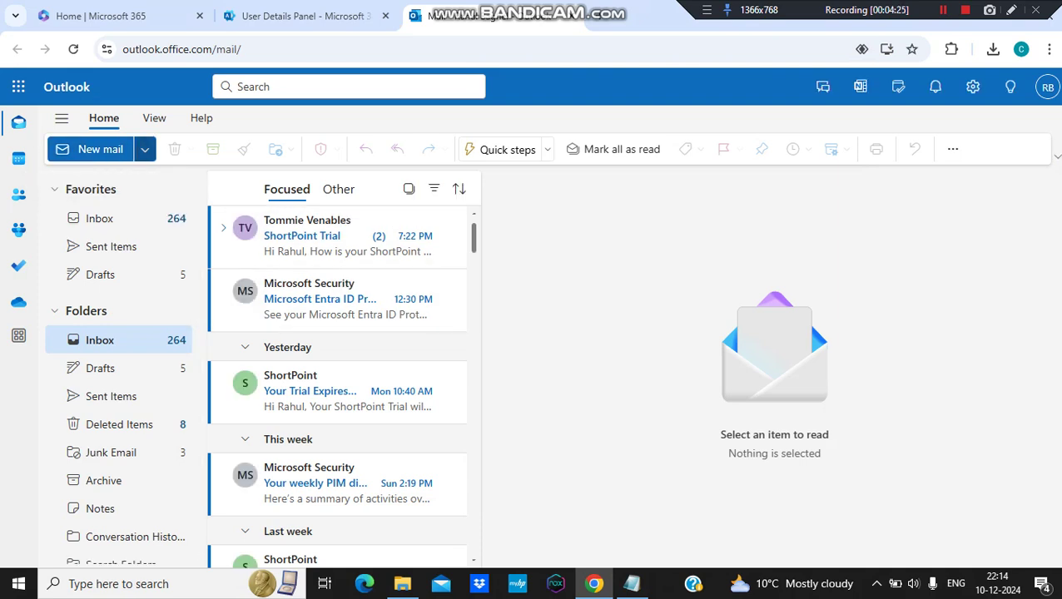
Step: Start a new mail to the pasted alias with subject 'Test' and body 'Hi This is test'
key(n)
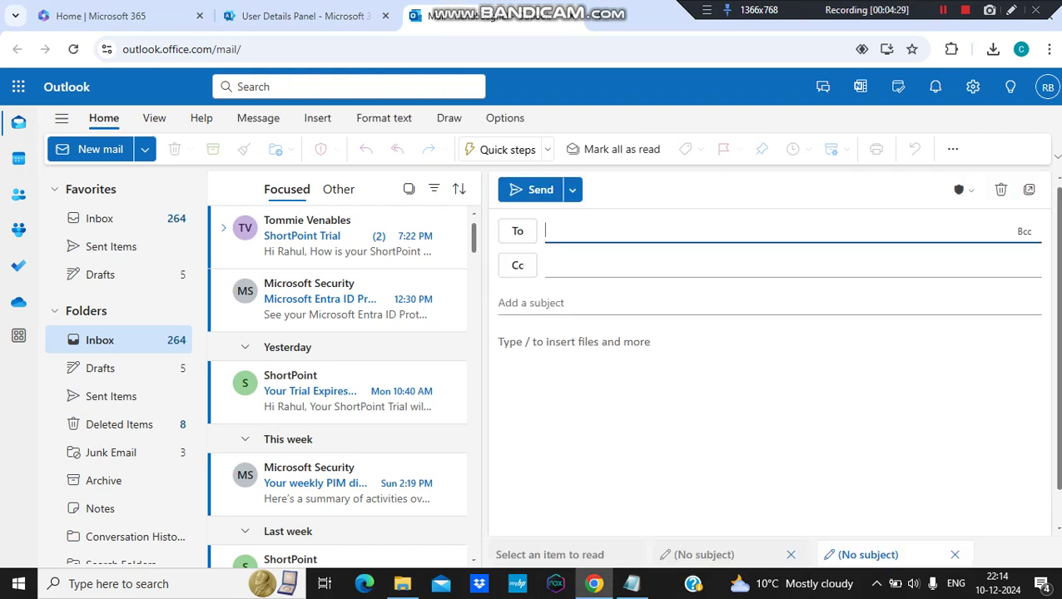
key(ctrl+v)
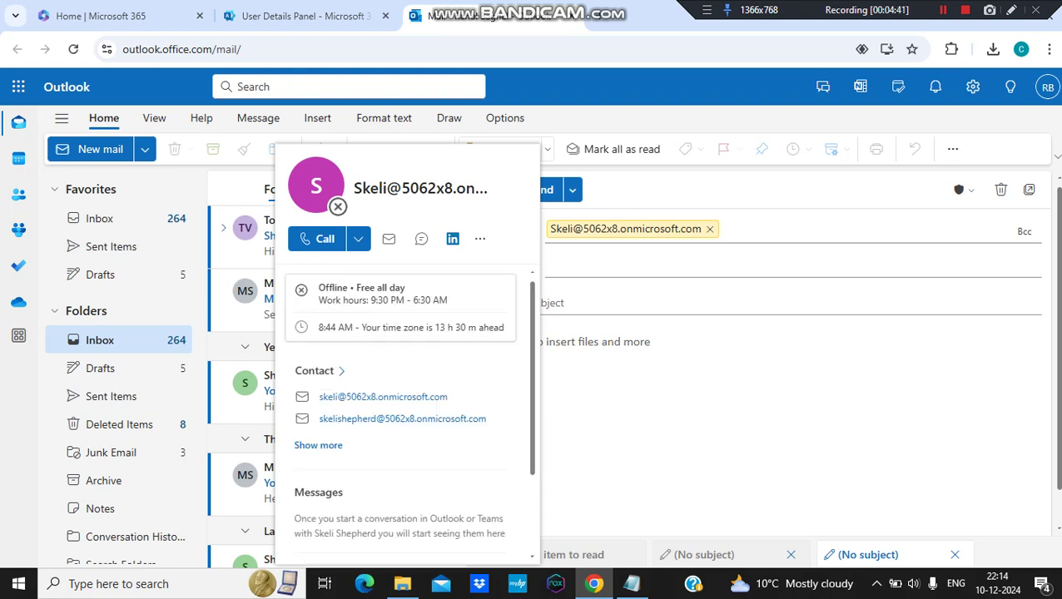
key(Escape)
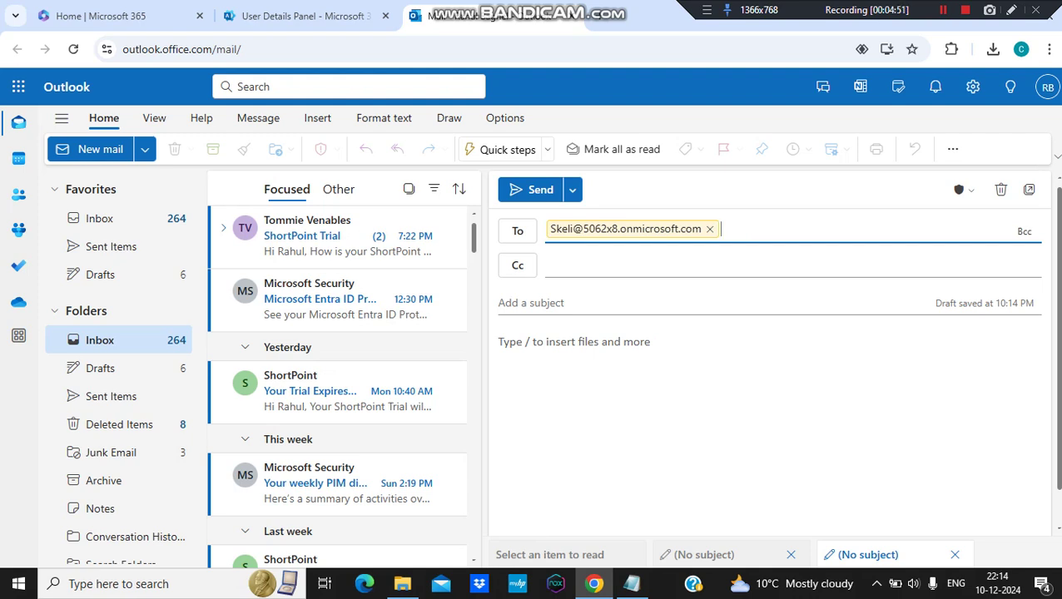
click(749, 303)
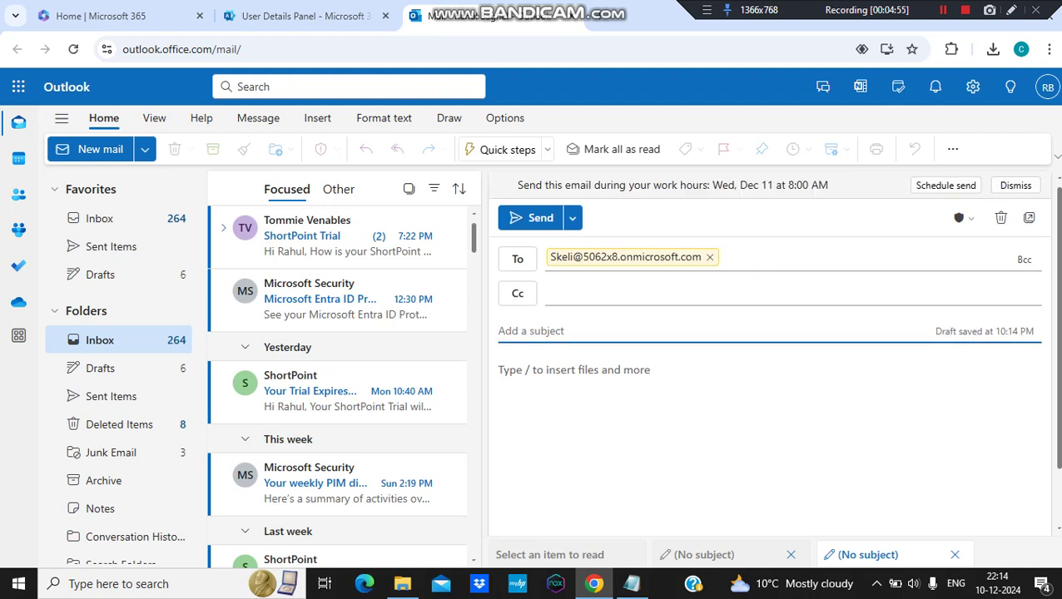
click(749, 331)
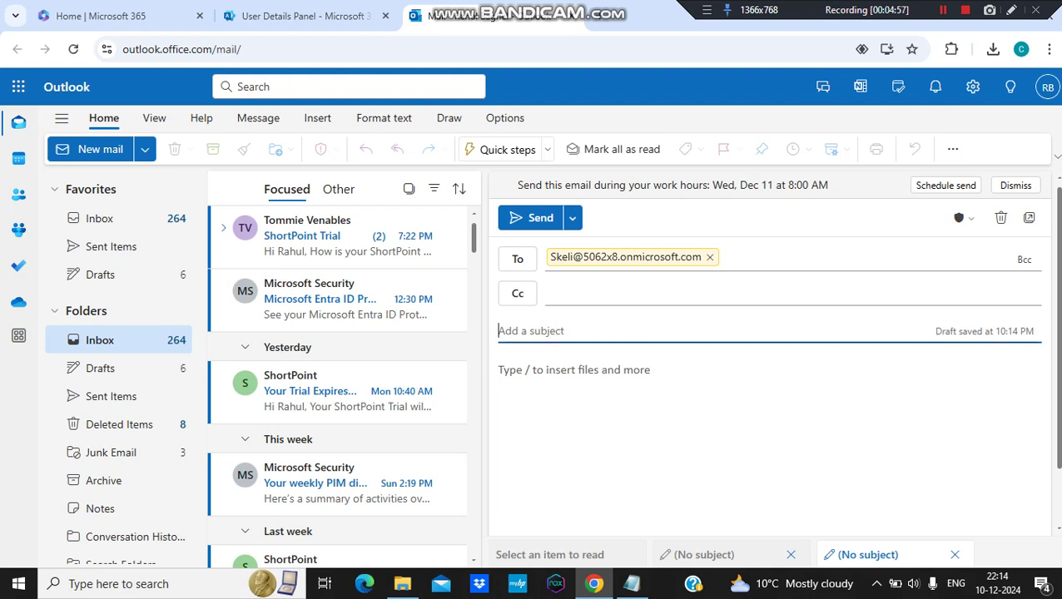
text(Test)
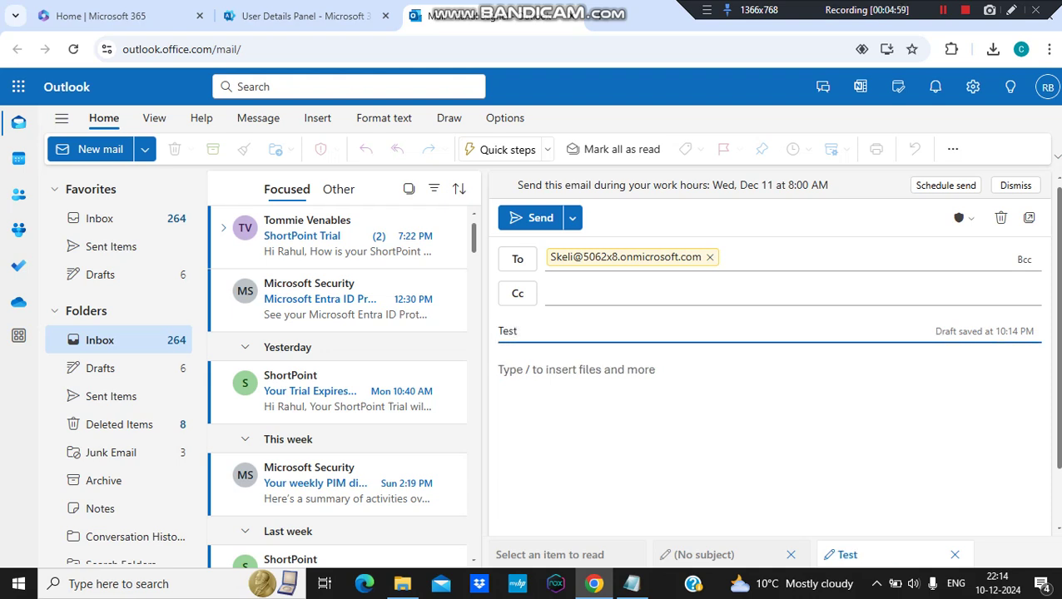
click(499, 369)
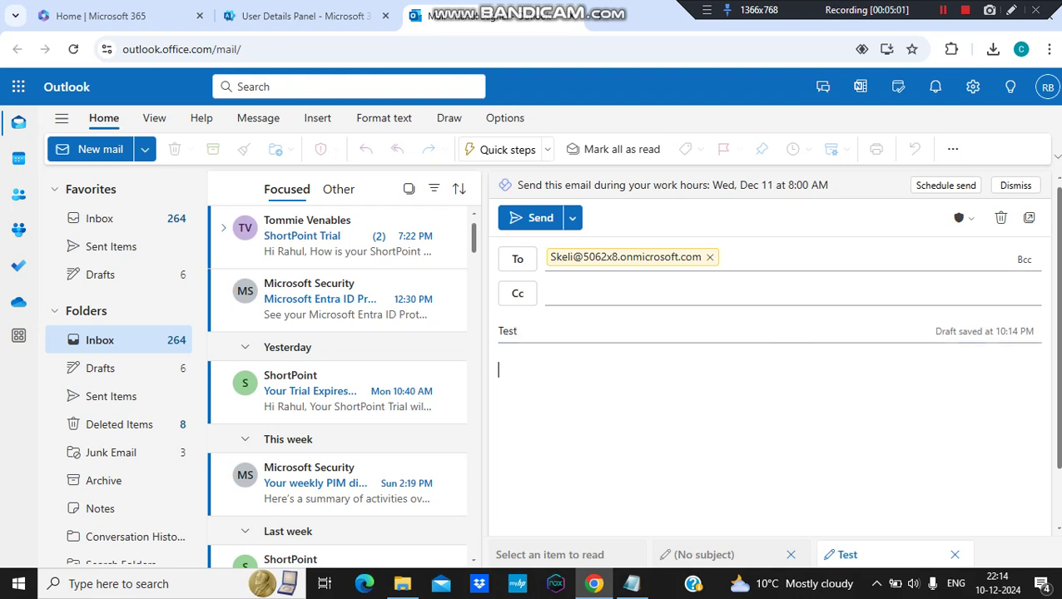
text(Hi This is test)
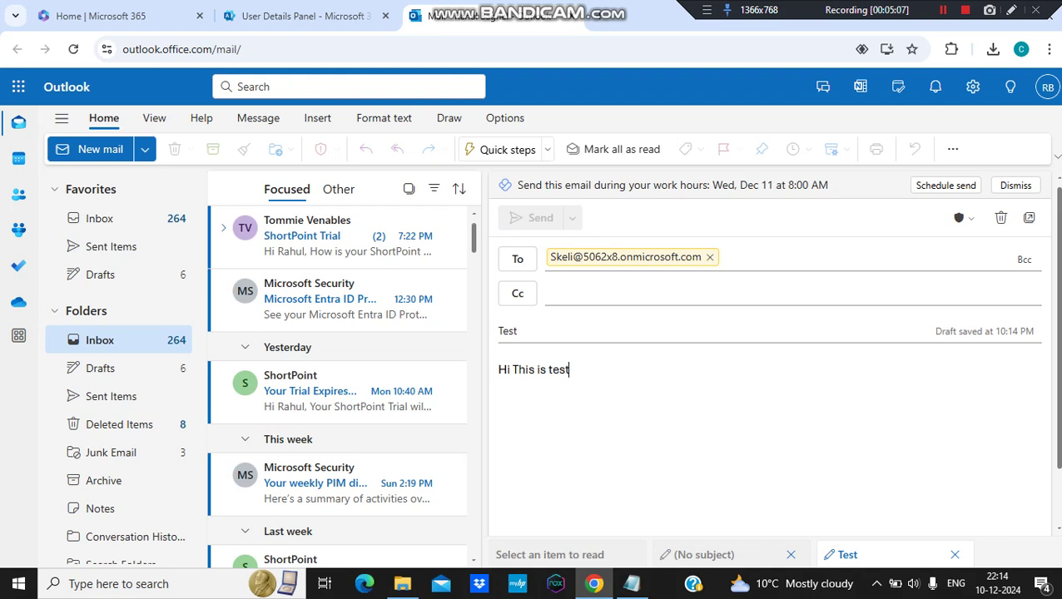
Step: Send the Test email, then select the user's primary address in the notes
key(ctrl+Return)
key(alt+Tab)
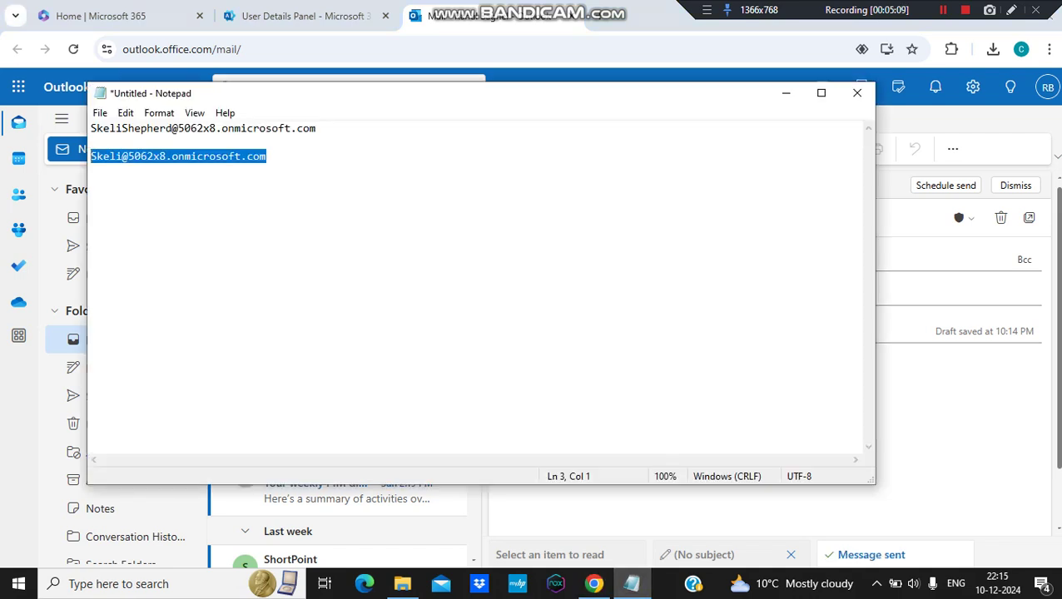
key(Up)
key(Up)
key(End)
key(shift+Left)
key(shift+Left)
key(shift+Left)
key(shift+Left)
key(shift+Left)
key(shift+Left)
key(shift+Left)
key(shift+Left)
key(shift+Left)
key(shift+Left)
key(shift+Left)
key(shift+Left)
key(shift+Left)
key(shift+Left)
key(shift+Left)
key(shift+Left)
key(shift+Left)
key(shift+Left)
key(shift+Left)
key(shift+Left)
key(ctrl+c)
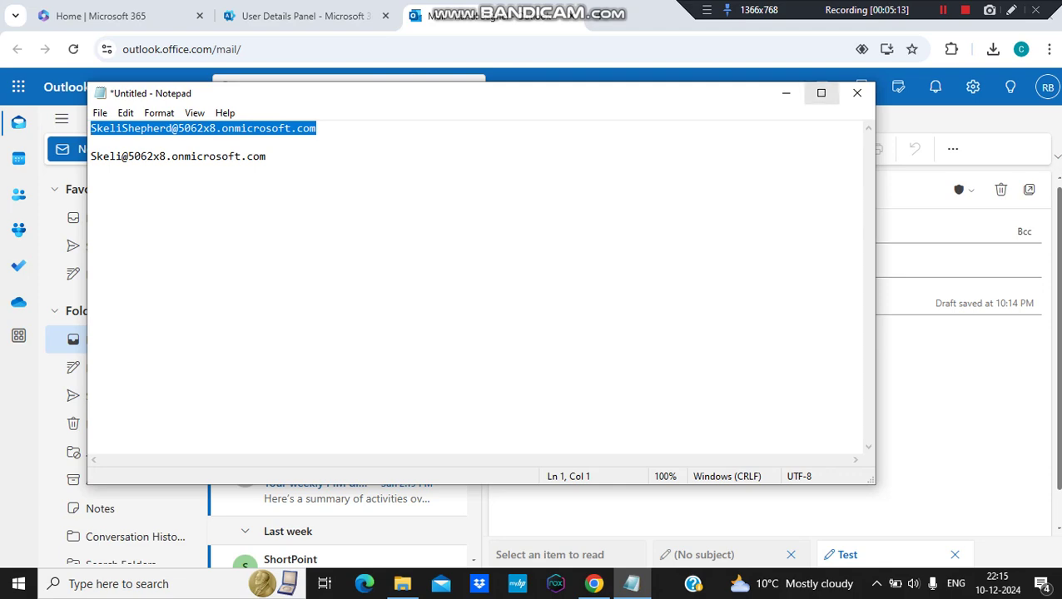
click(786, 92)
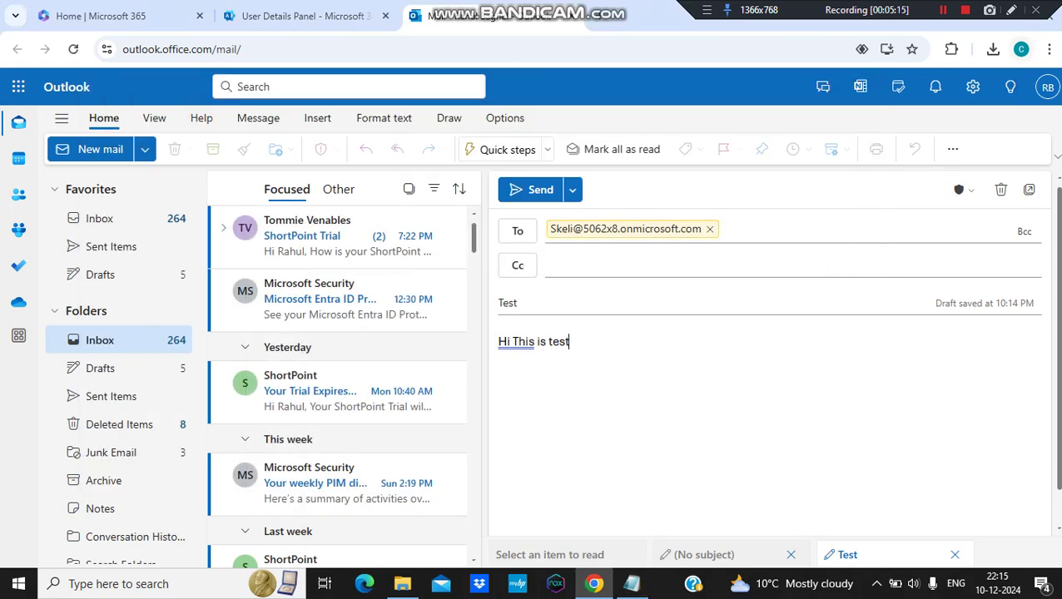
Step: Open a new Incognito window and go to office.com in its address bar
click(1048, 49)
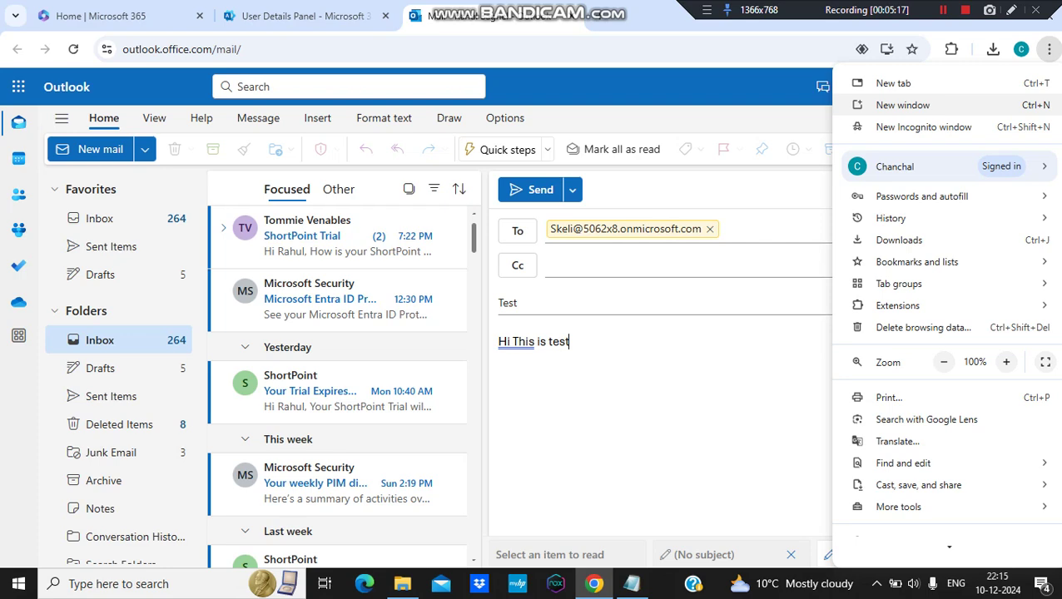
click(923, 126)
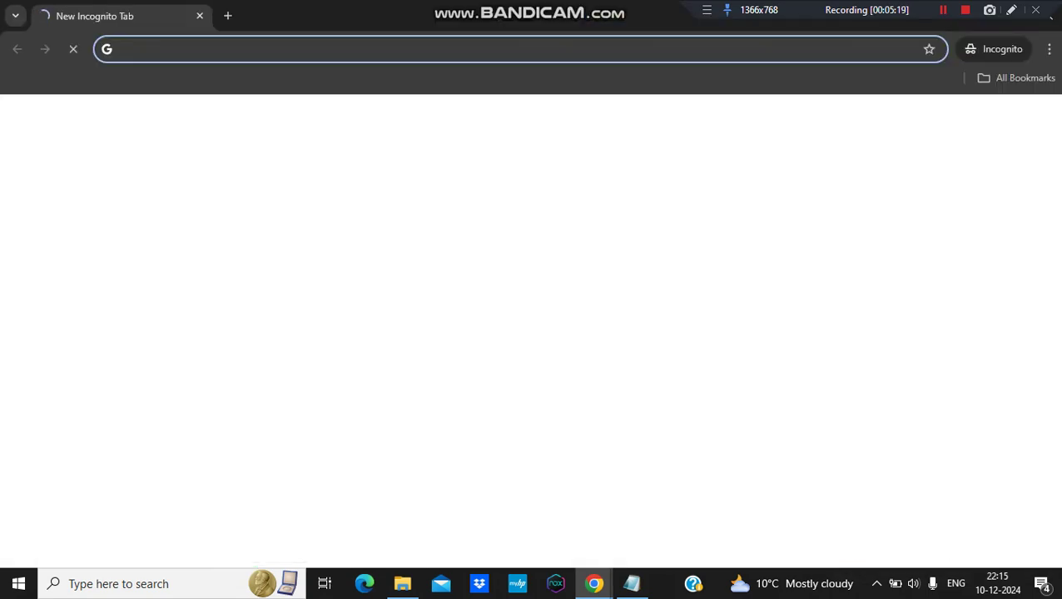
key(ctrl+v)
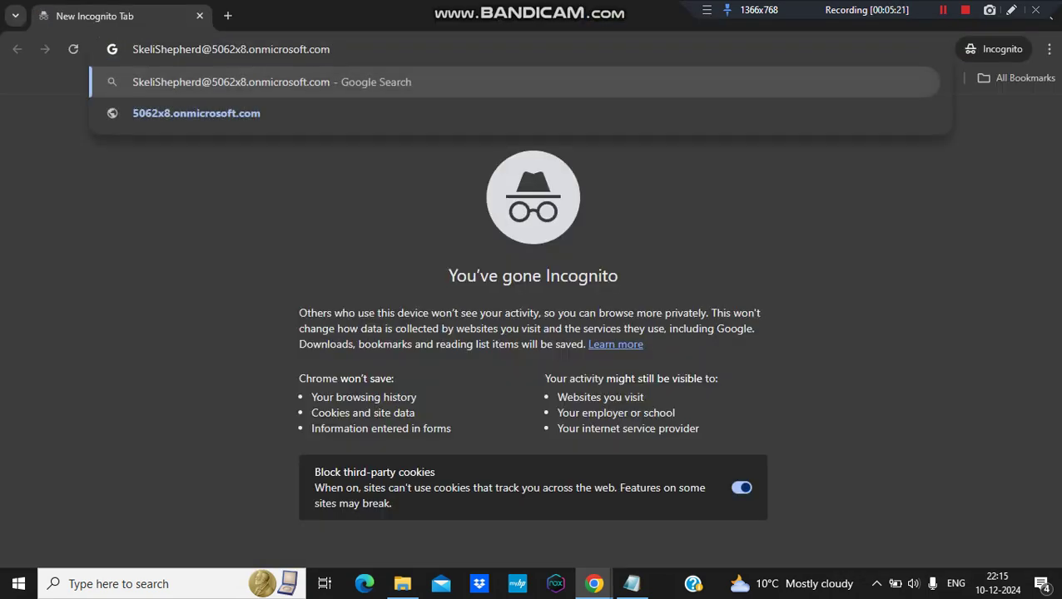
key(ctrl+a)
key(ctrl+c)
text(office')
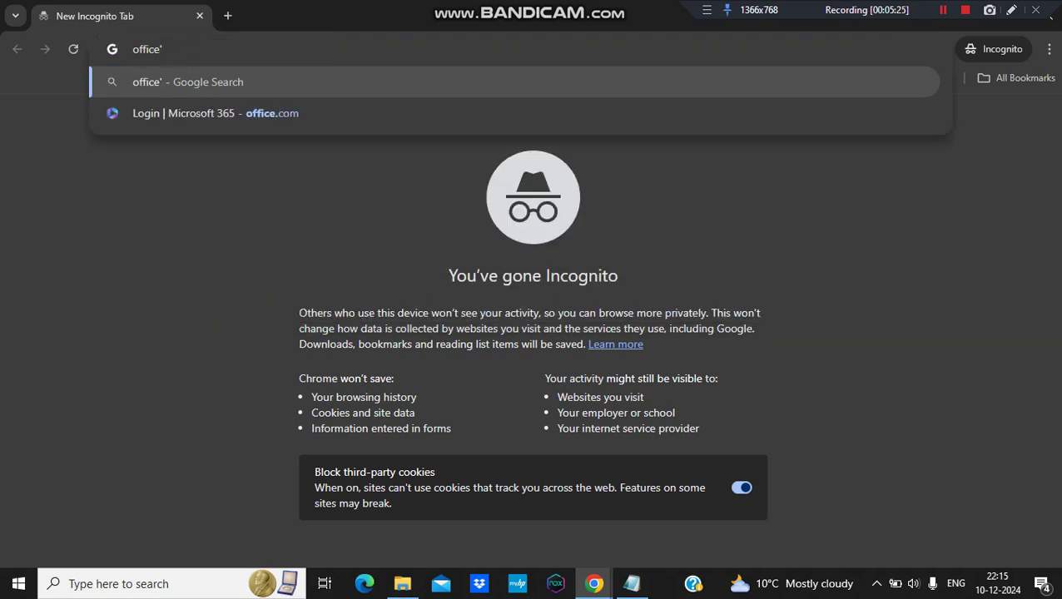
key(BackSpace)
text(.com)
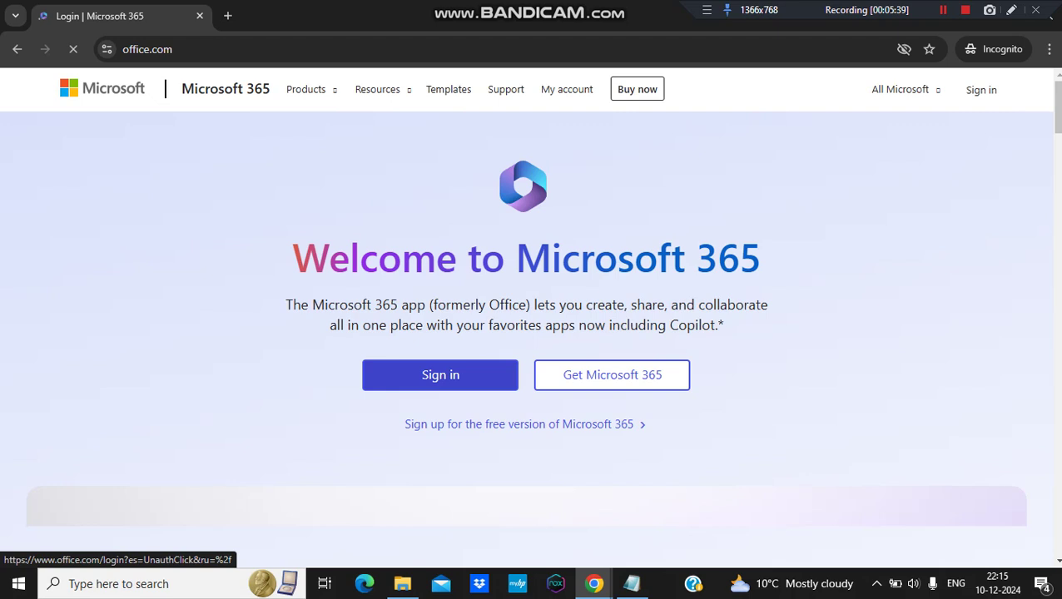
Step: Sign in with the user's pasted primary address and their account password
click(440, 374)
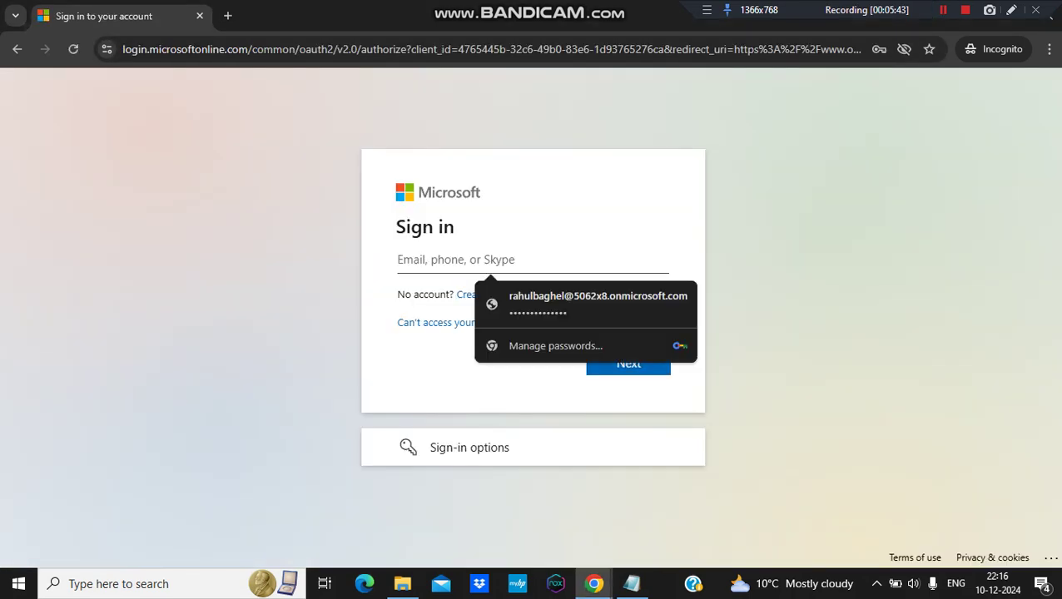
key(ctrl+v)
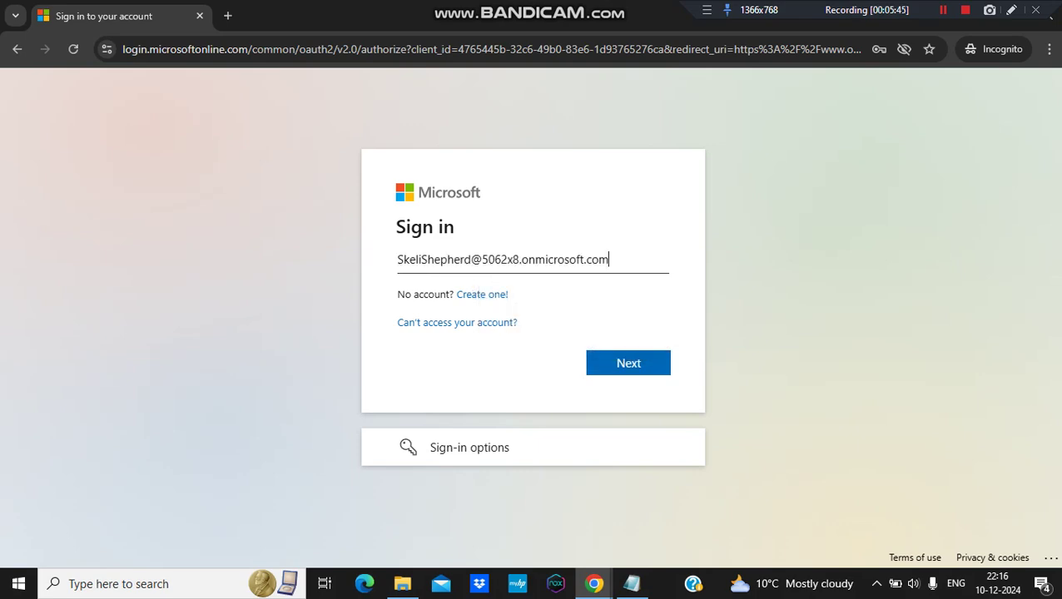
key(Return)
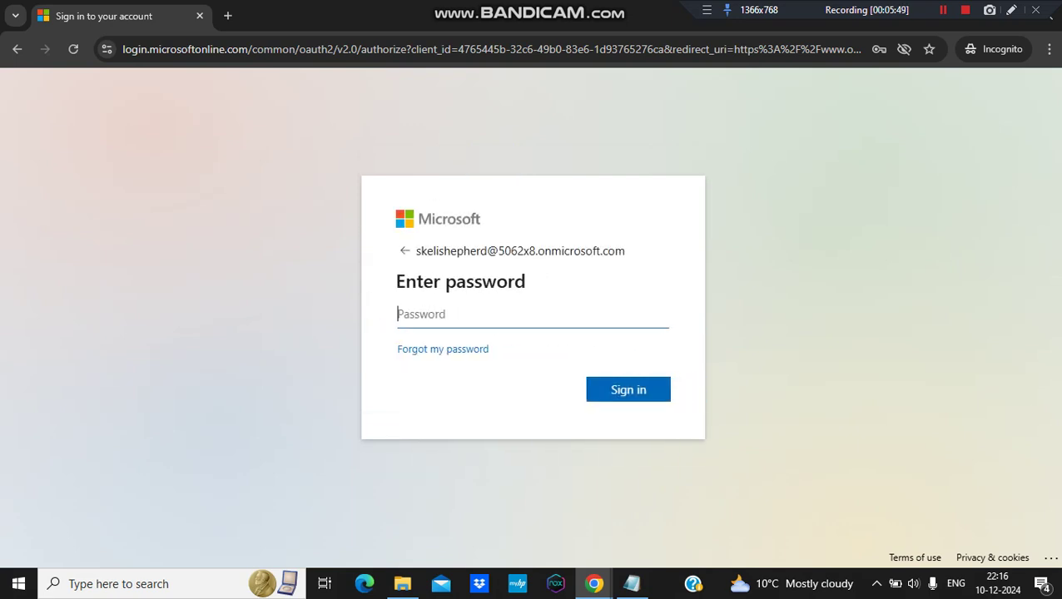
text(•••••••••••••)
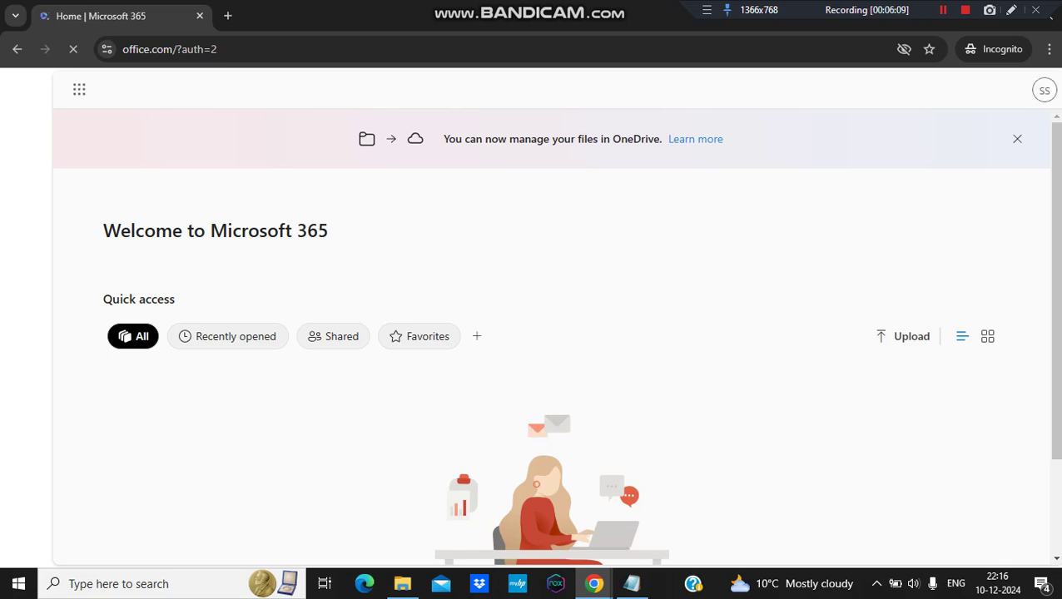
Step: In the admin's Outlook, open the Test message from Sent Items and view the recipient's contact card
click(79, 90)
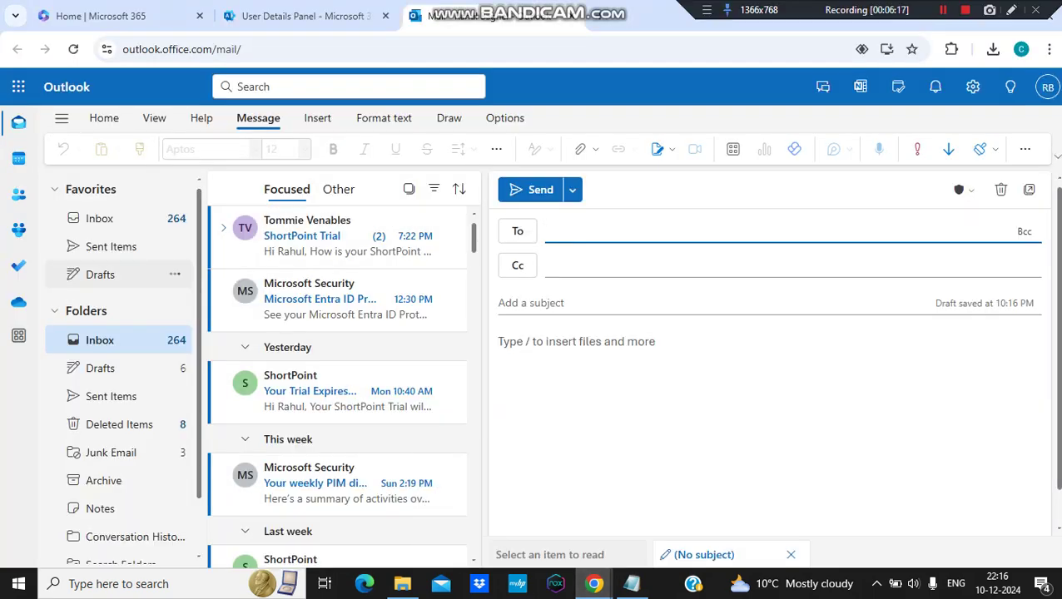
click(112, 246)
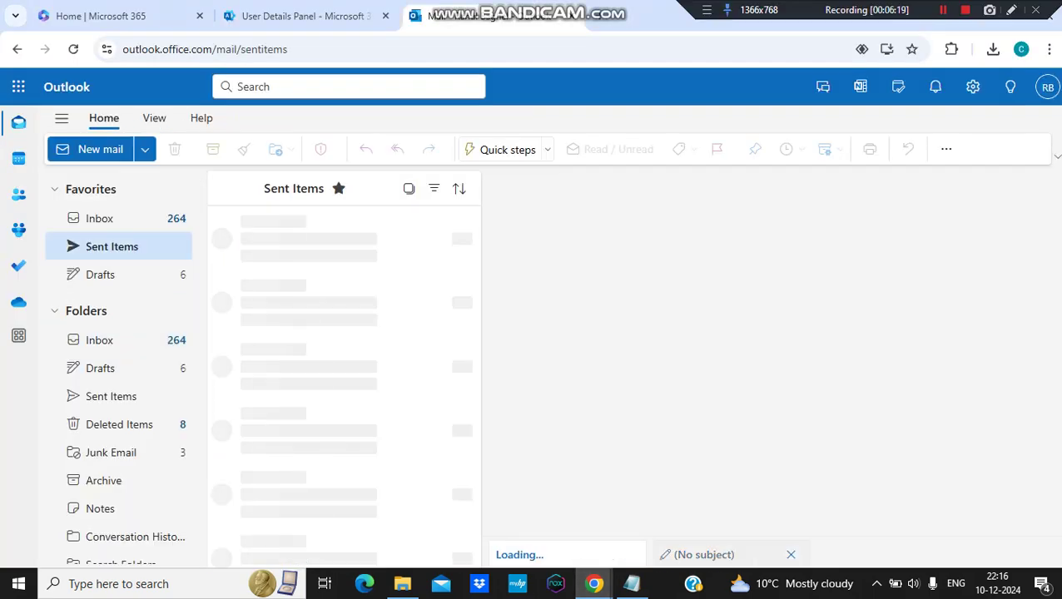
click(333, 265)
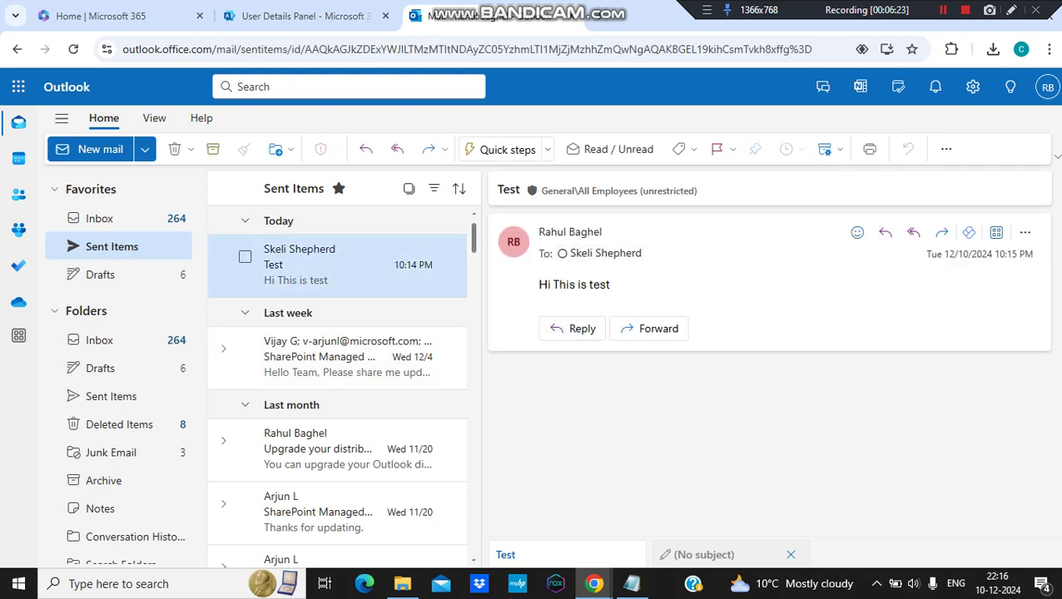
click(605, 254)
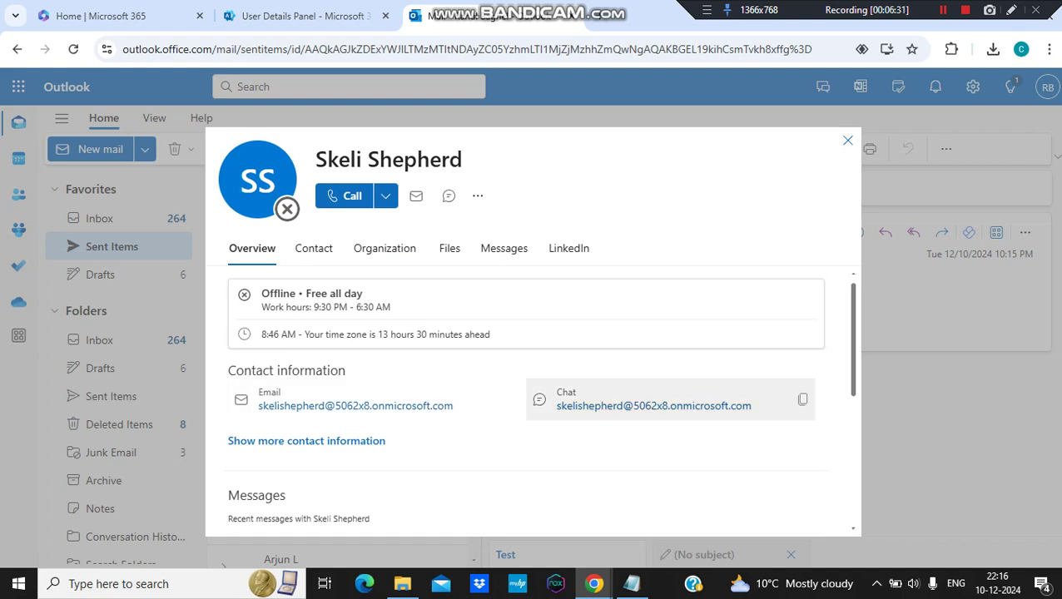
scroll(852, 341, down, 1)
scroll(852, 399, down, 3)
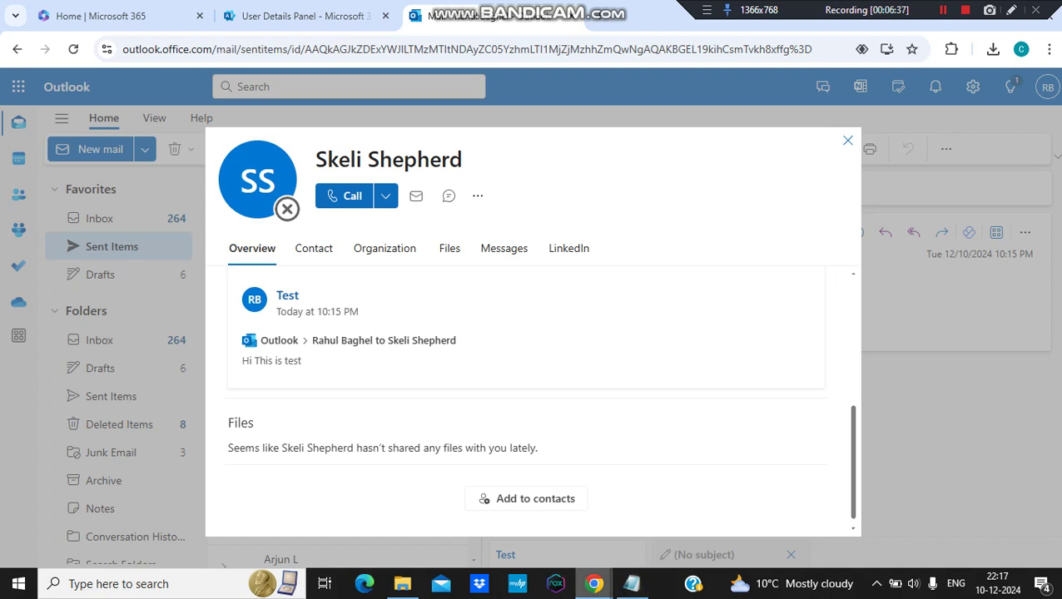
Step: In the new user's Outlook window, open the received Test message and check the profile card
mouse_move(594, 584)
click(679, 516)
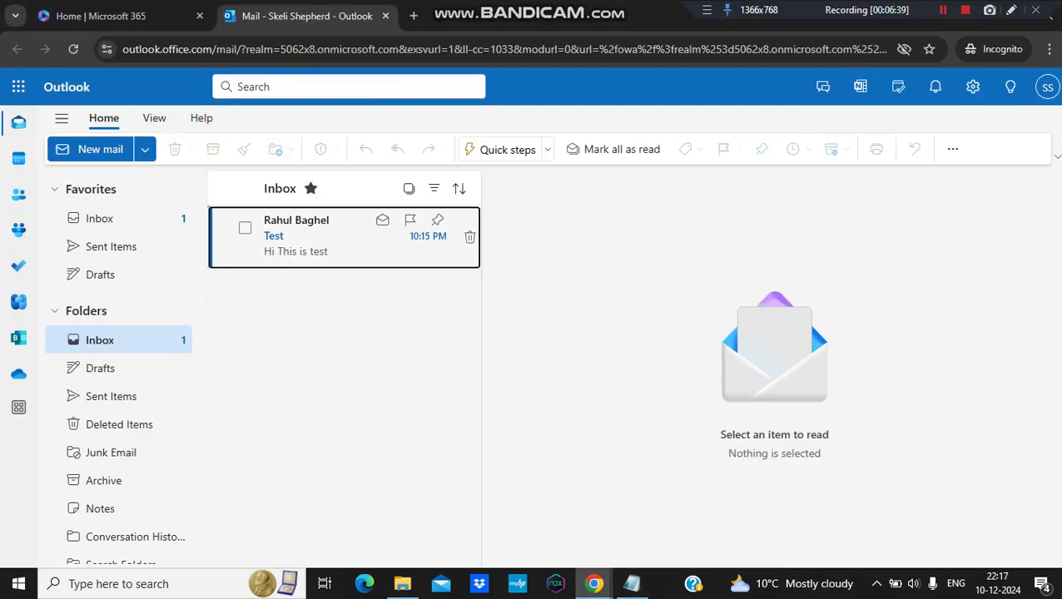
click(333, 236)
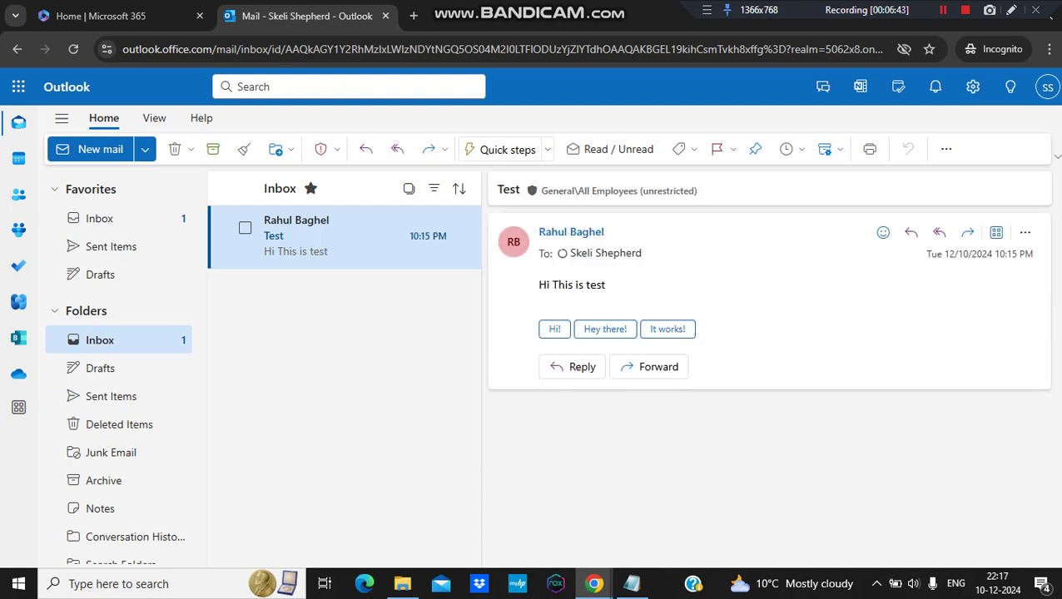
click(576, 253)
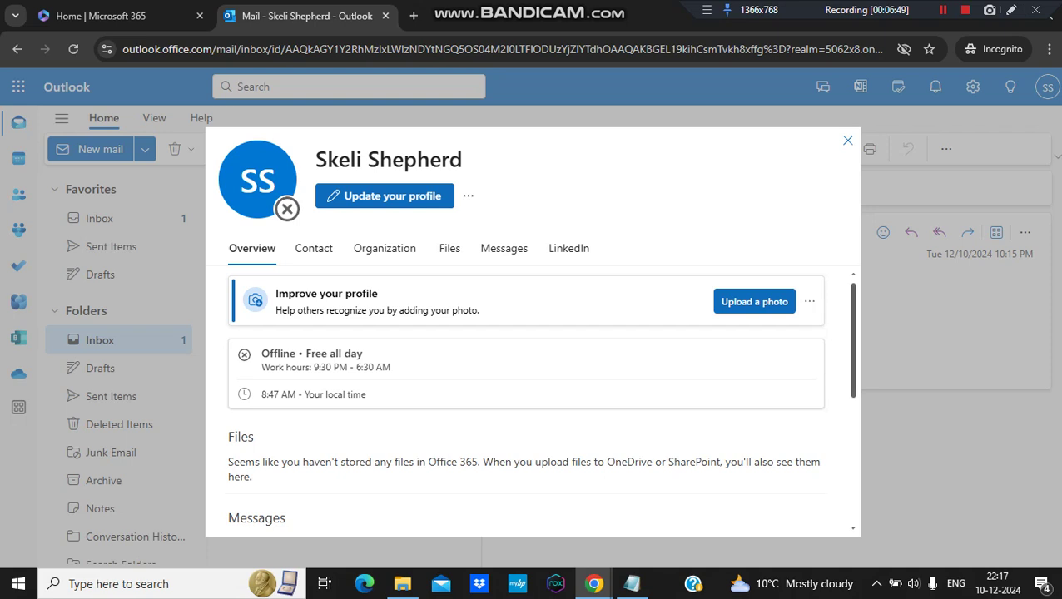
scroll(540, 400, down, 5)
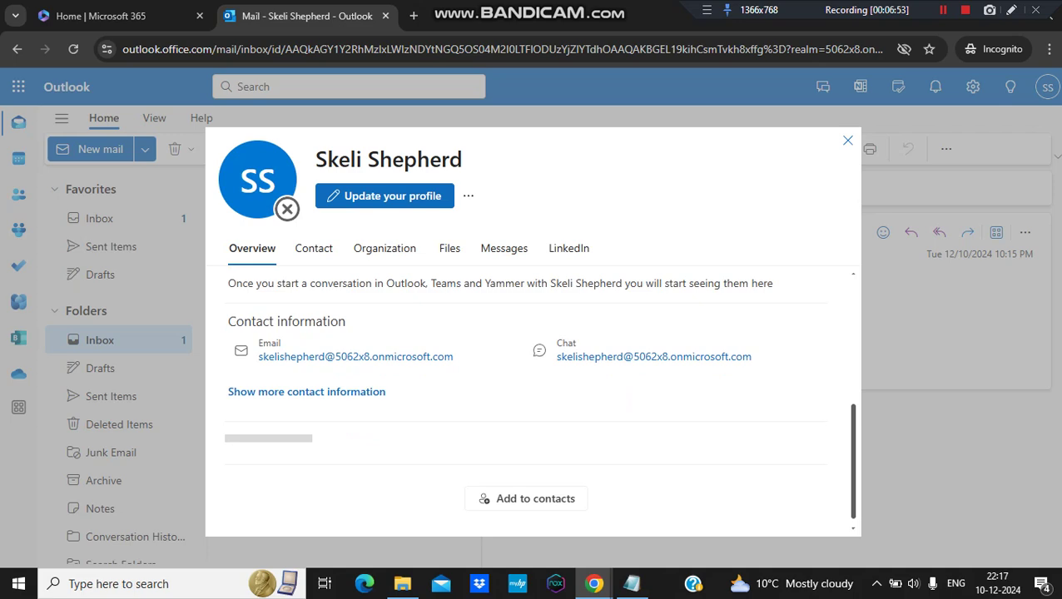
scroll(541, 399, up, 5)
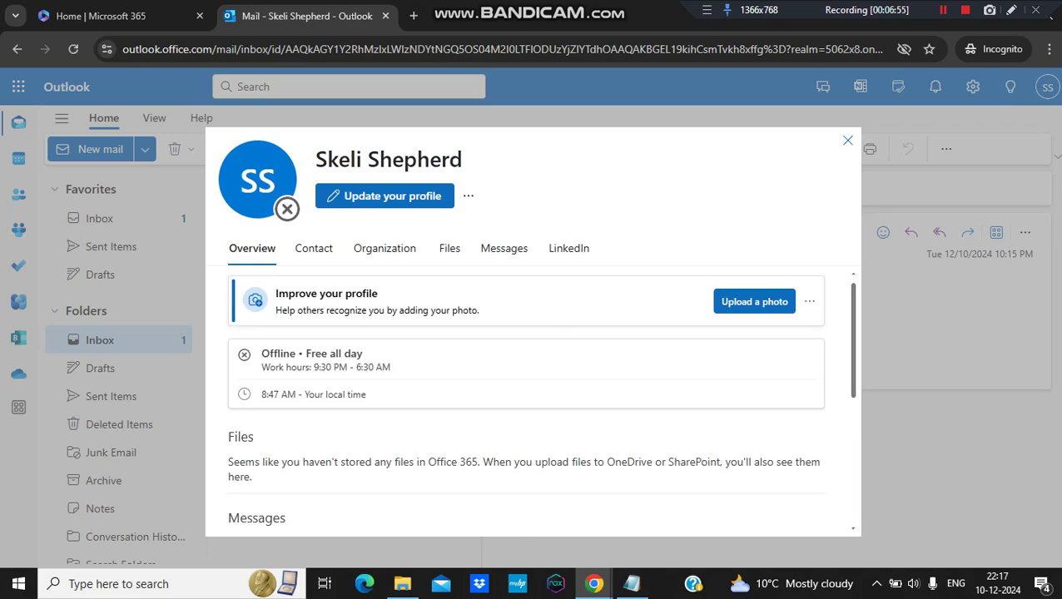
click(847, 141)
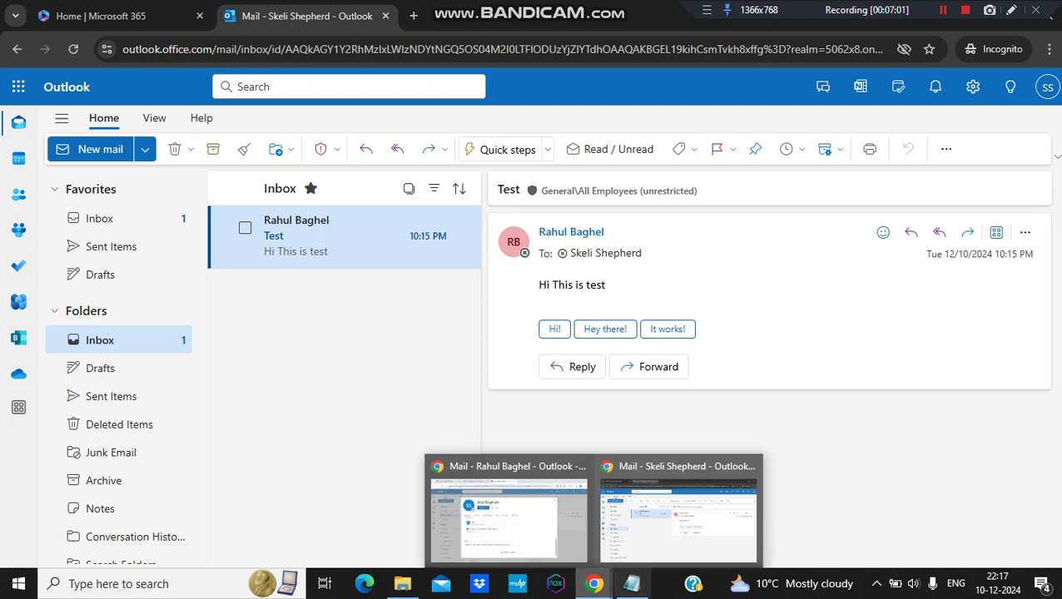
click(632, 583)
click(91, 183)
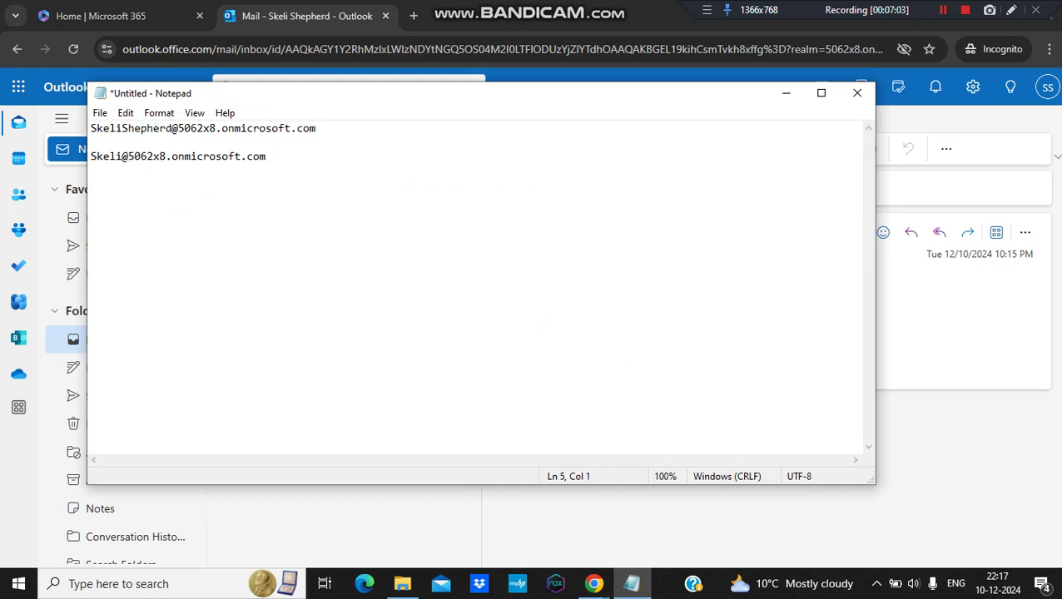
drag(266, 156, 90, 156)
click(310, 128)
drag(316, 128, 91, 128)
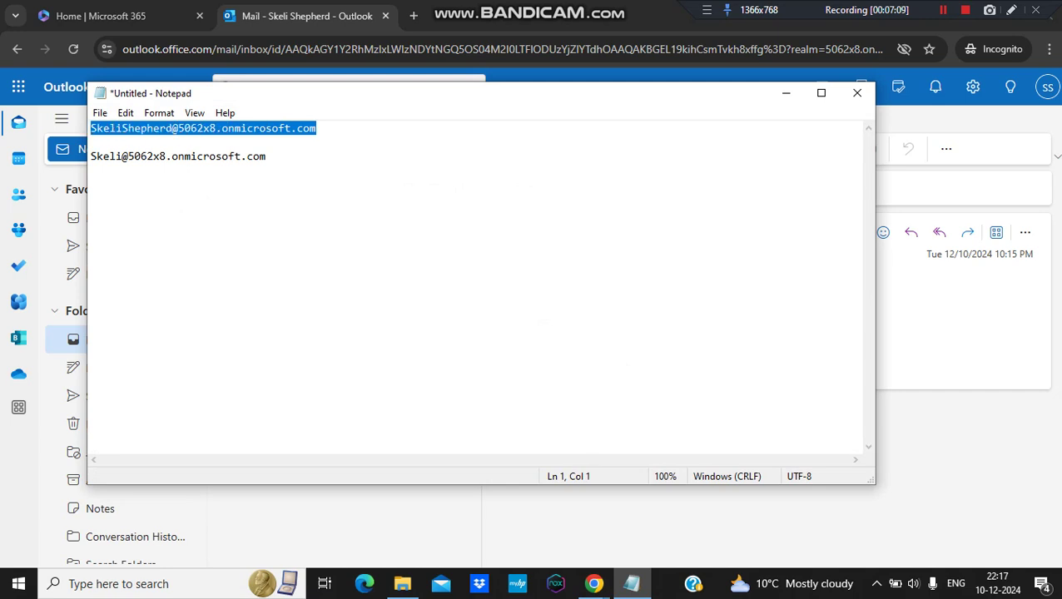
click(786, 92)
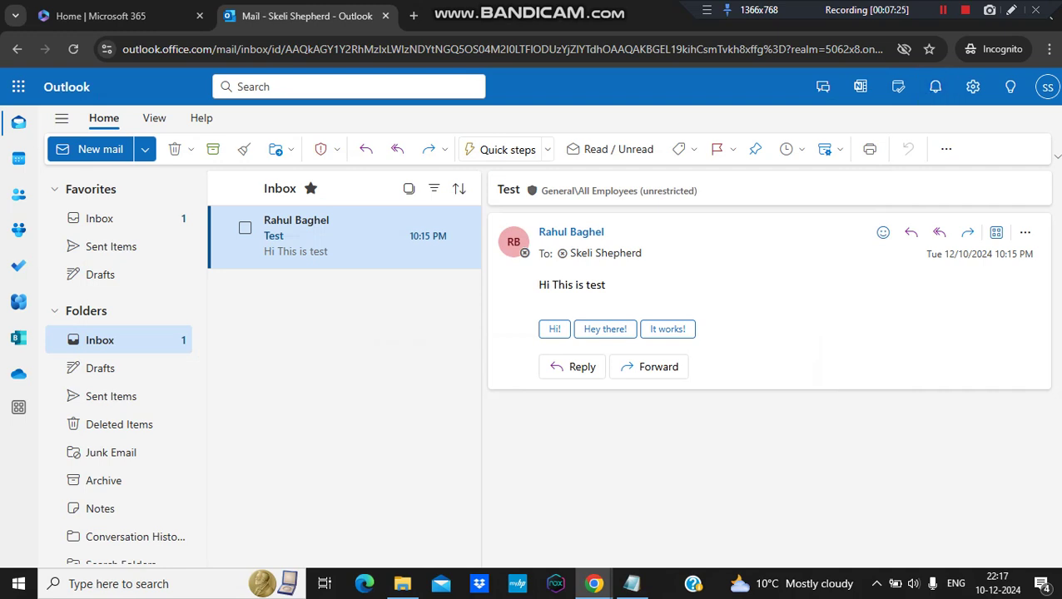
key(shift+F12)
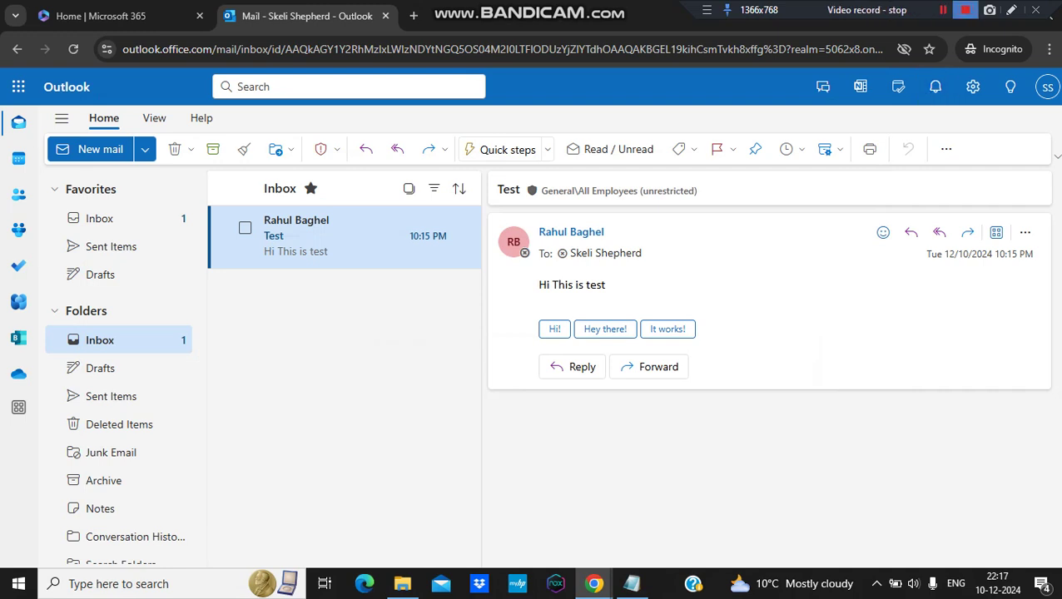